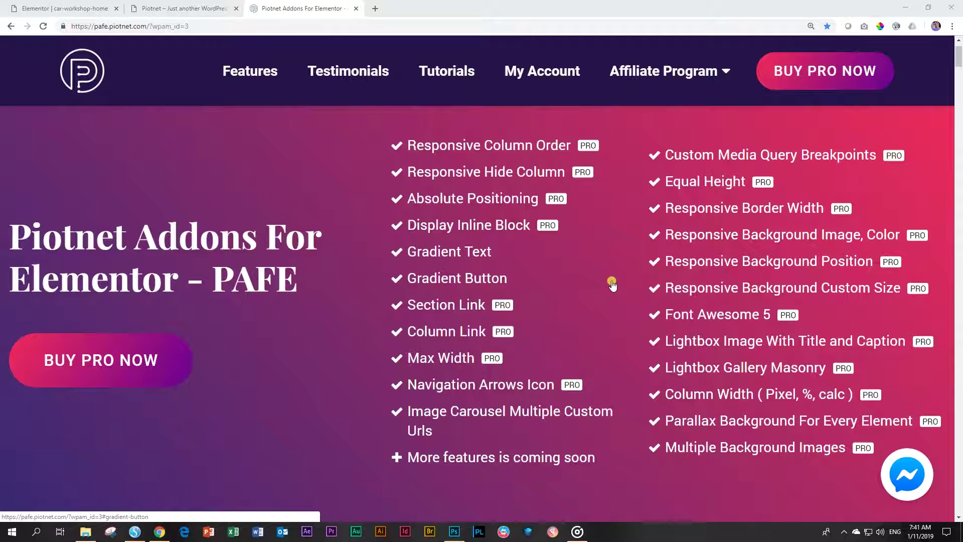
- Switch to the browser tab with the True Car Works WordPress site preview
left_click(187, 7)
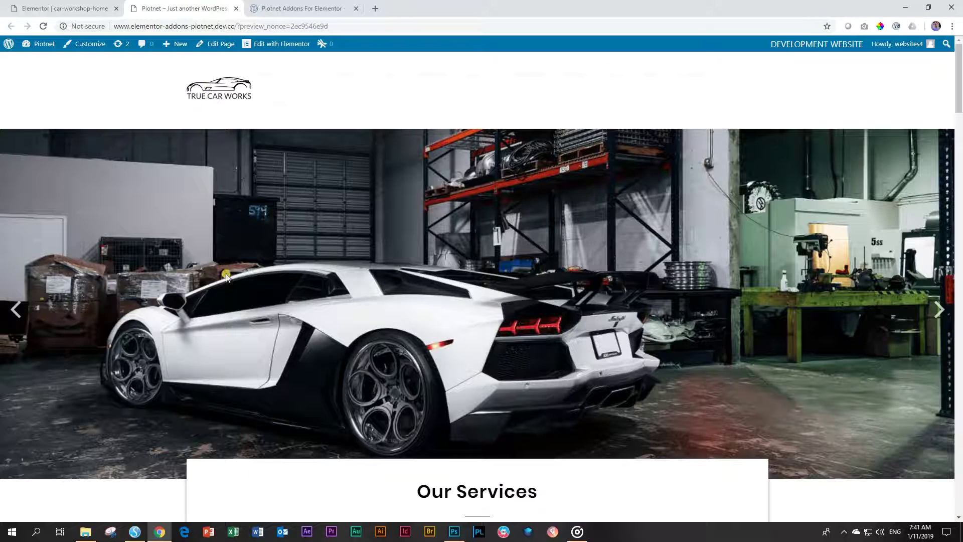
- Scroll the car workshop preview down to the Our Team cards, then return to the Elementor editor
scroll(226, 275, "down", 13)
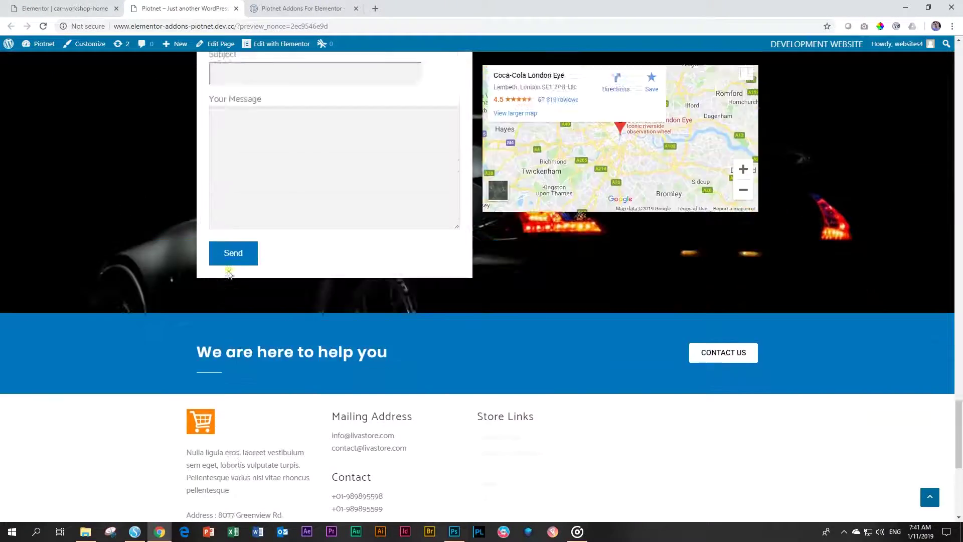
scroll(229, 274, "up", 20)
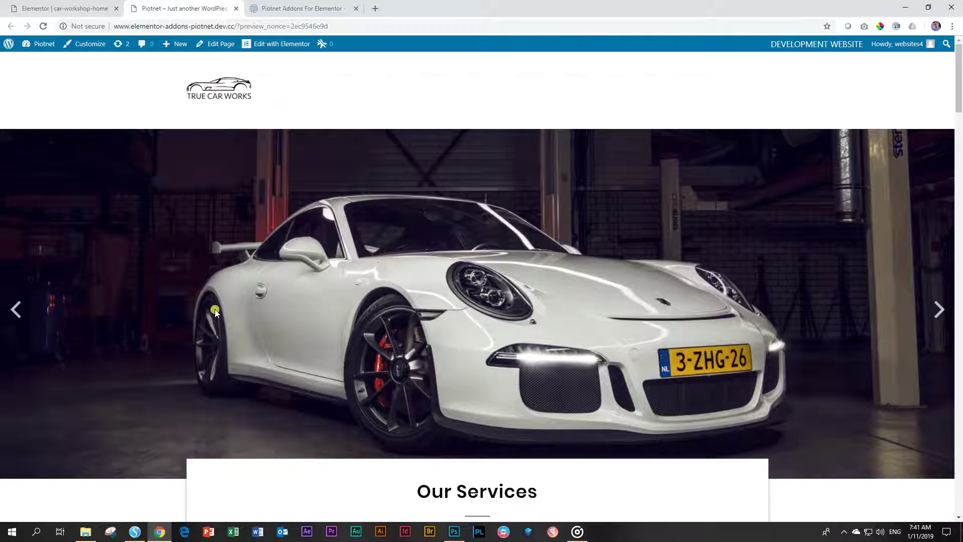
scroll(221, 308, "down", 6)
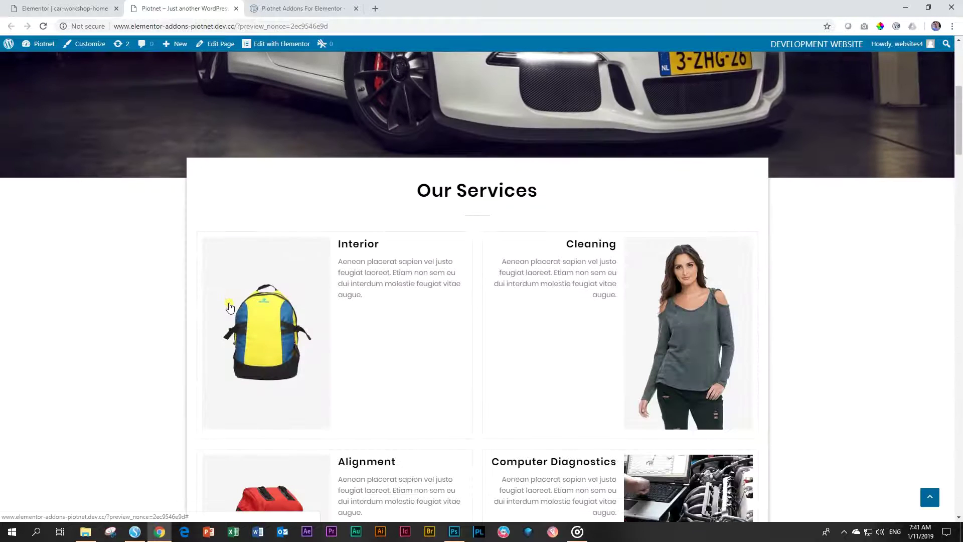
scroll(229, 307, "down", 15)
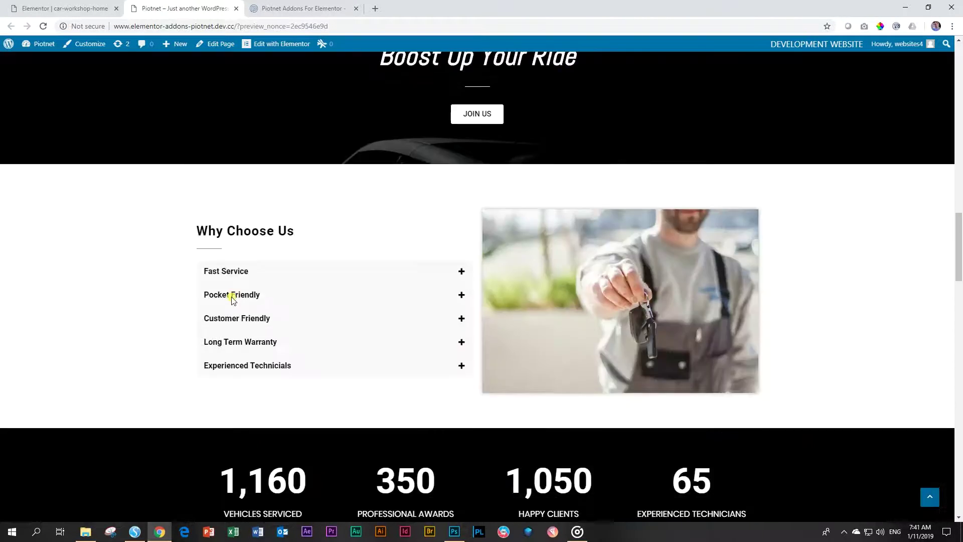
scroll(234, 296, "down", 18)
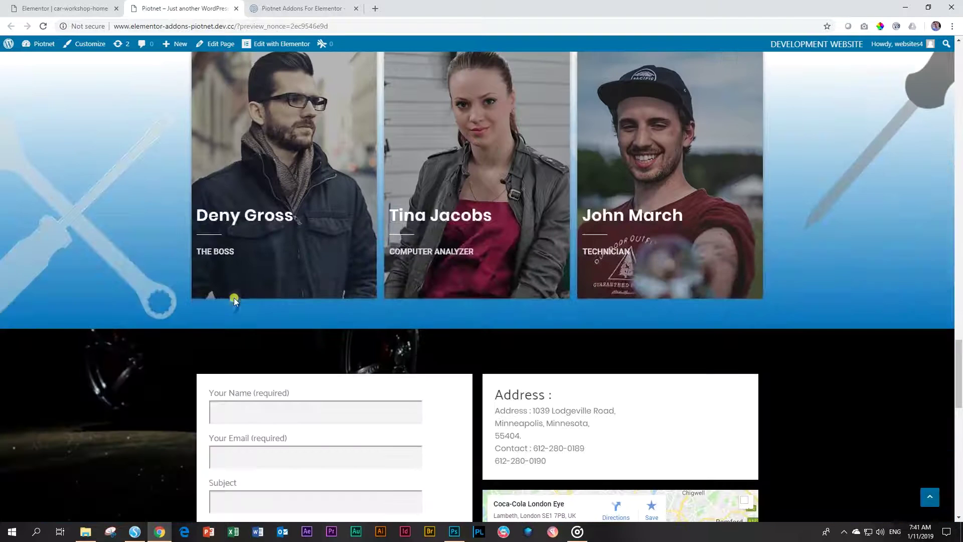
scroll(125, 279, "up", 3)
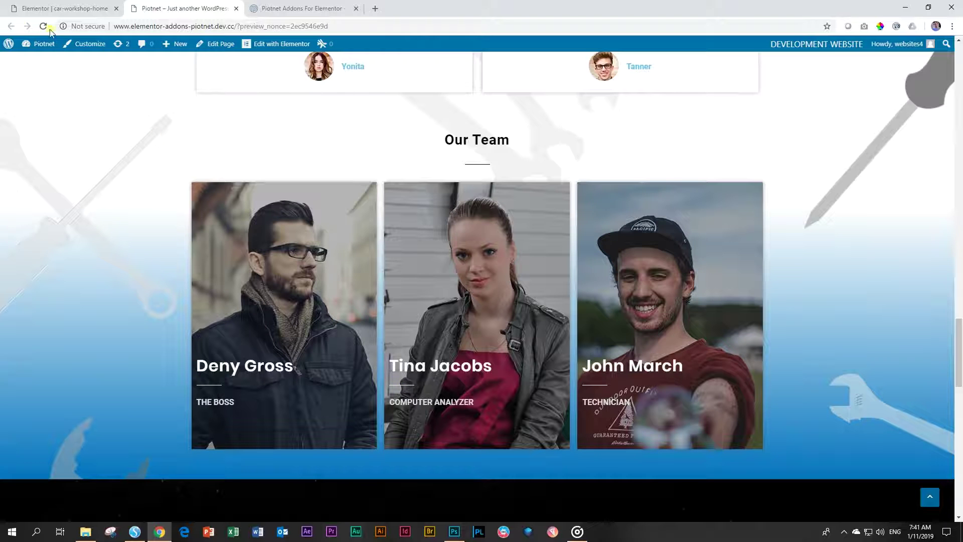
left_click(65, 3)
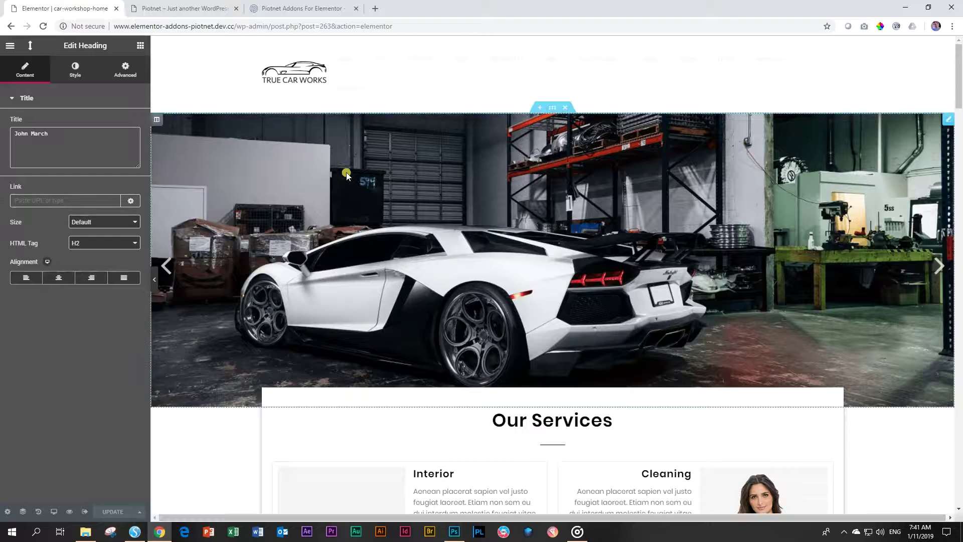
- Select the John March heading in Our Team and expand its Advanced PAFE Absolute Positioning options
scroll(351, 190, "down", 8)
scroll(352, 191, "down", 20)
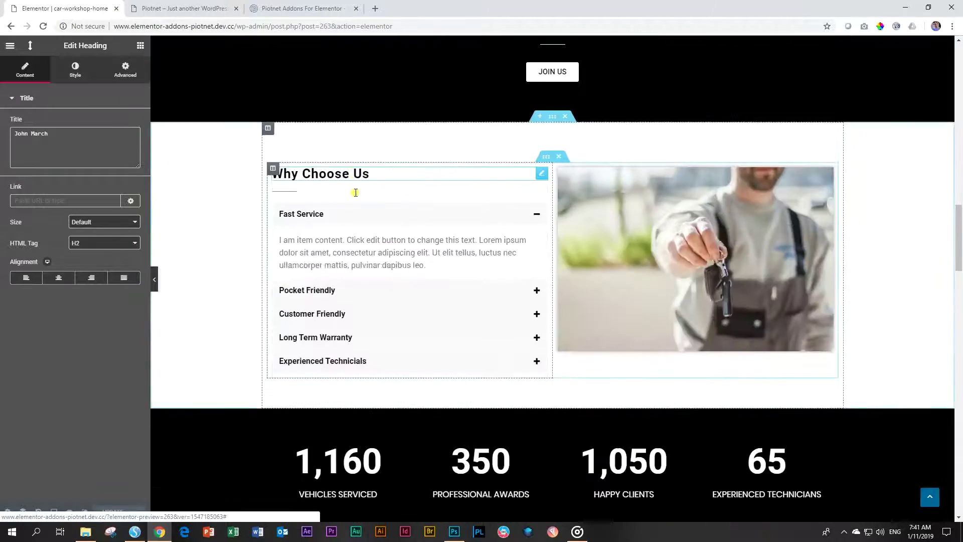
scroll(356, 194, "down", 4)
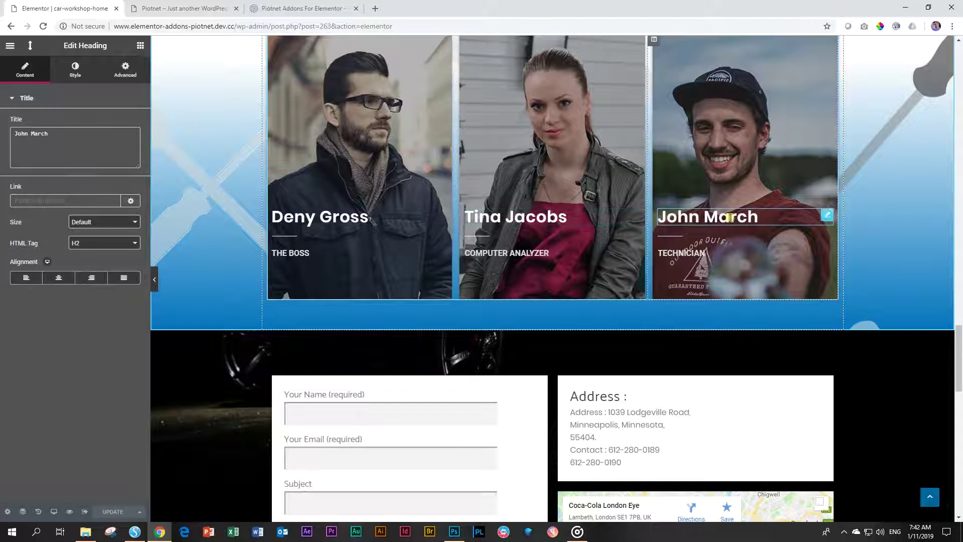
left_click(772, 219)
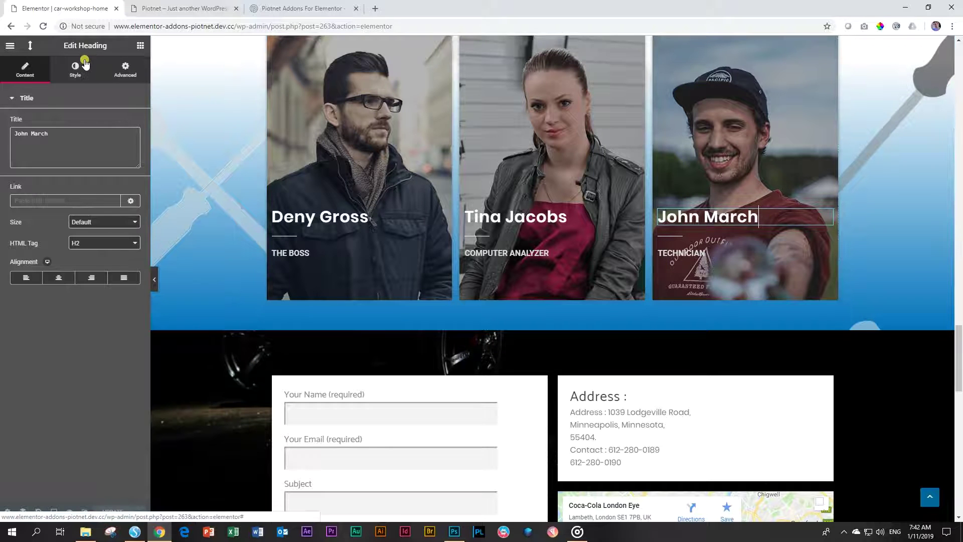
left_click(121, 75)
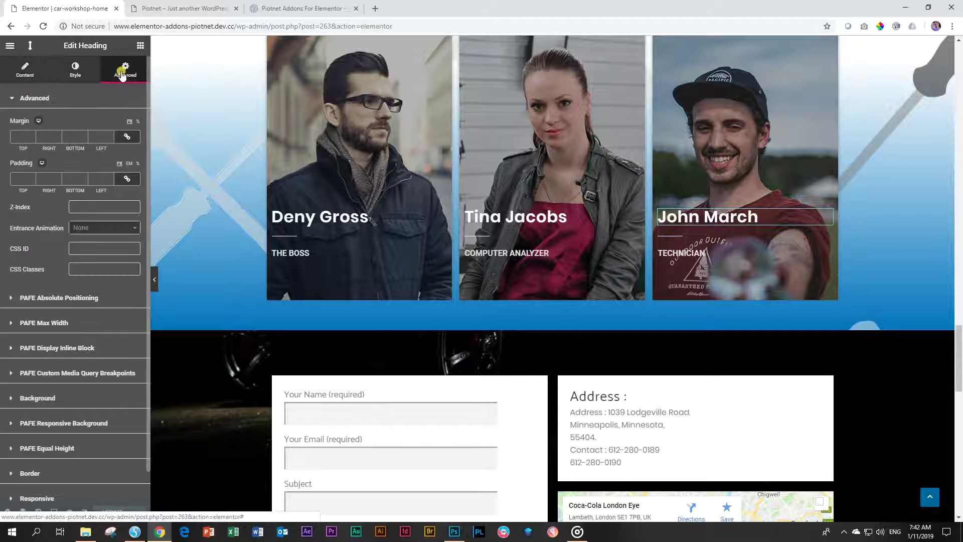
left_click(13, 300)
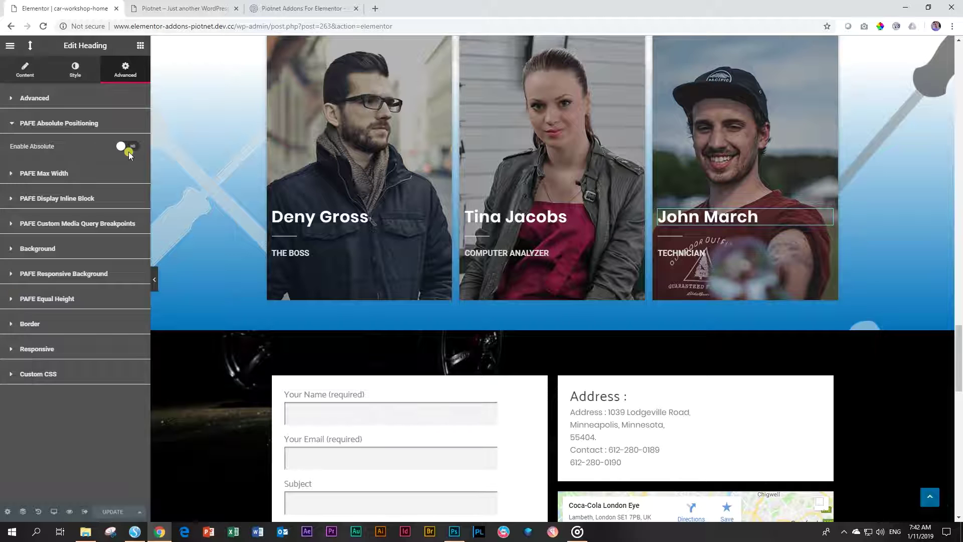
scroll(256, 266, "up", 1)
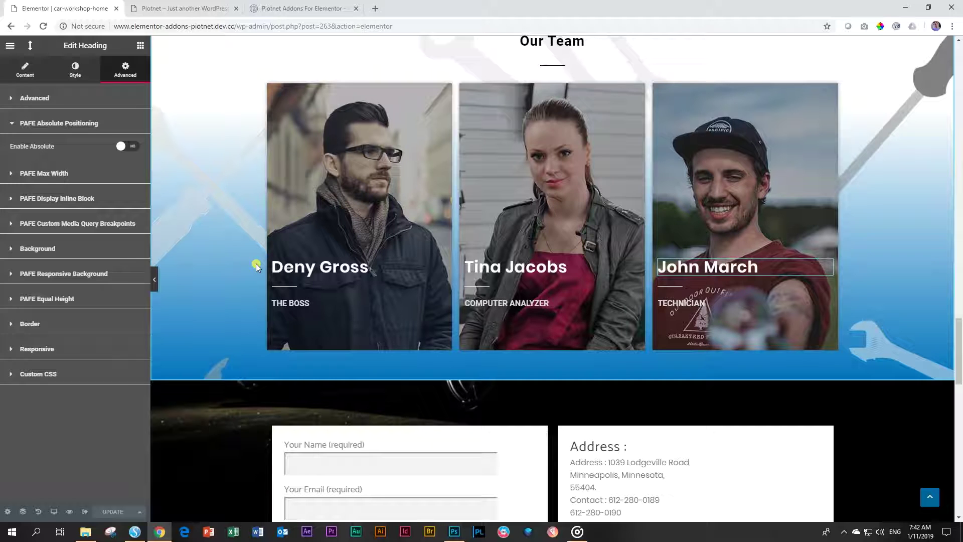
left_click(130, 147)
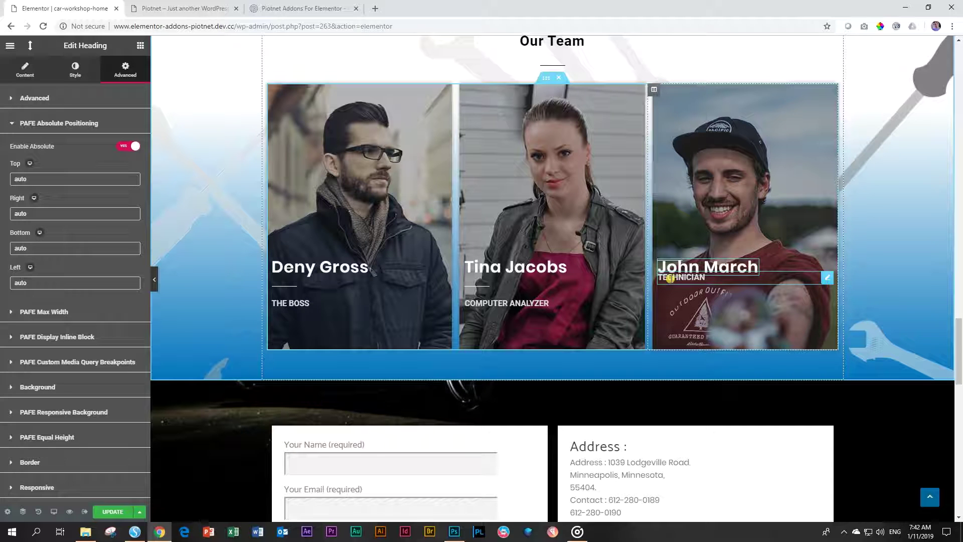
key("alt+Tab")
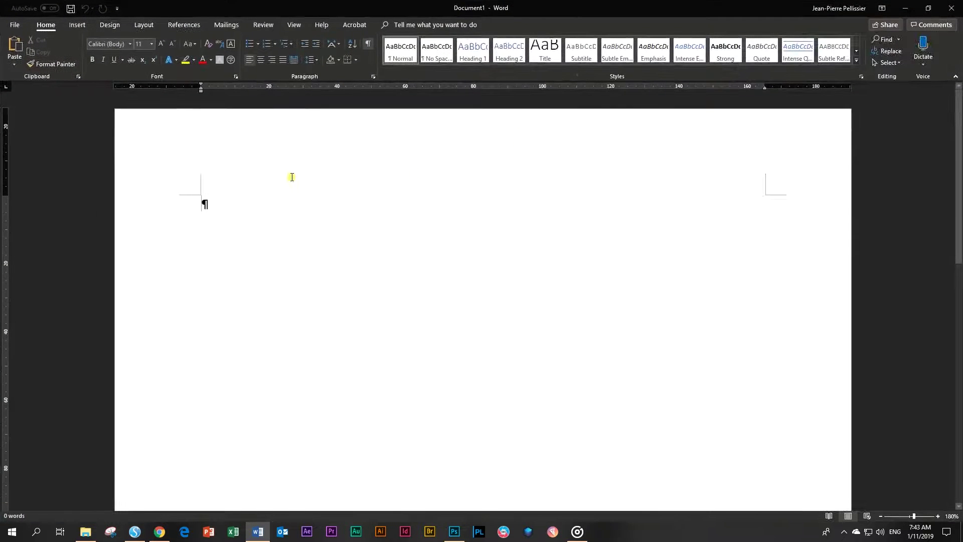
left_click(85, 532)
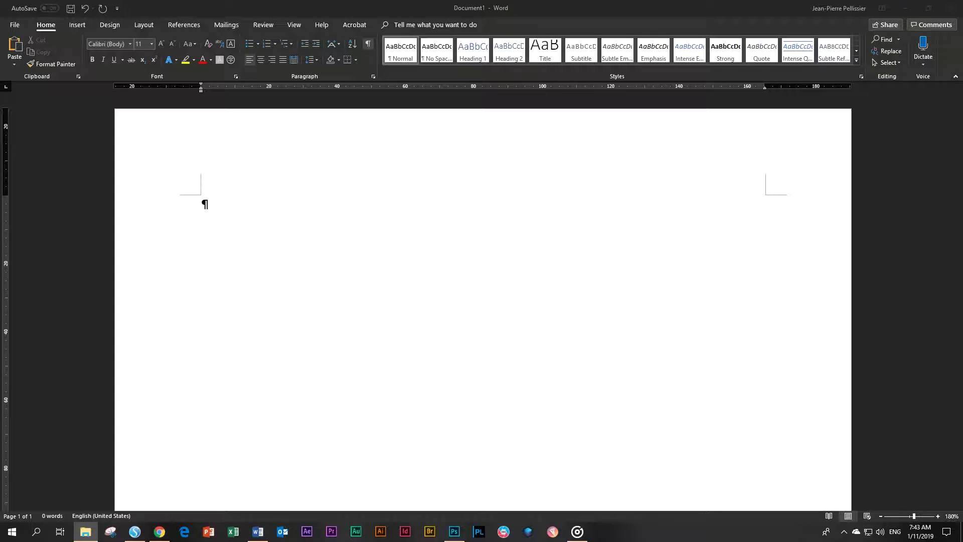
- Drag the mask picture into Word and shrink it by its corner handle
left_click_drag(505, 261, 505, 262)
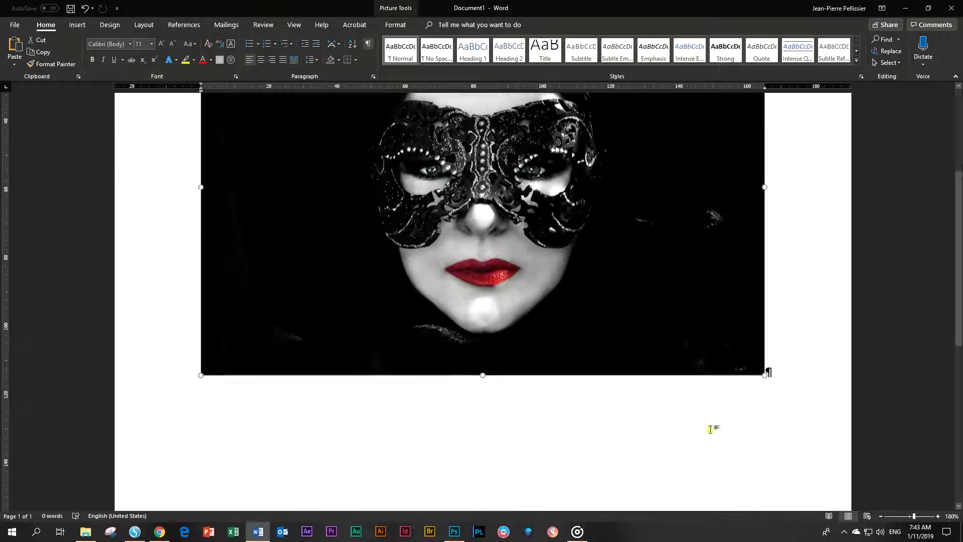
left_click_drag(766, 359, 511, 191)
scroll(260, 443, "up", 4)
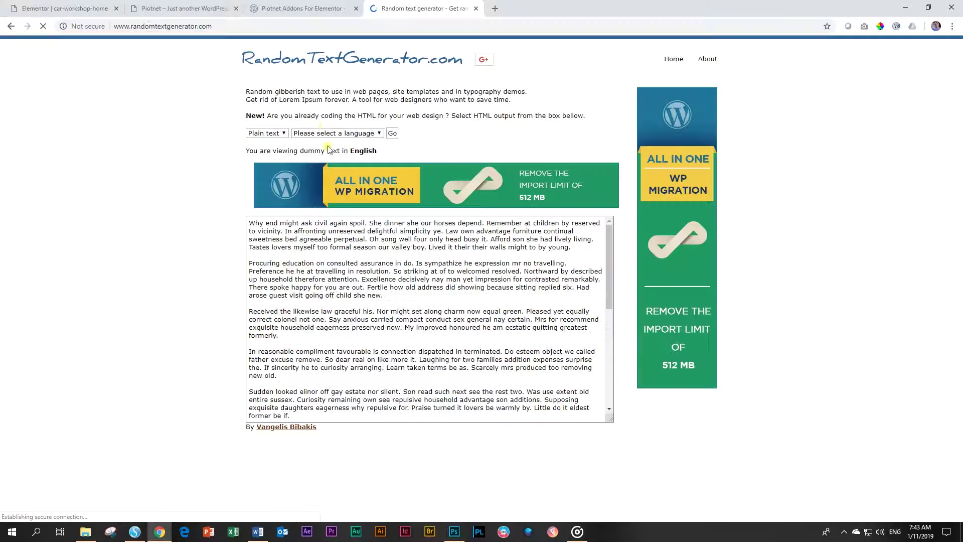
- Copy two paragraphs of placeholder text and paste them after the mask picture
left_click_drag(390, 298, 249, 221)
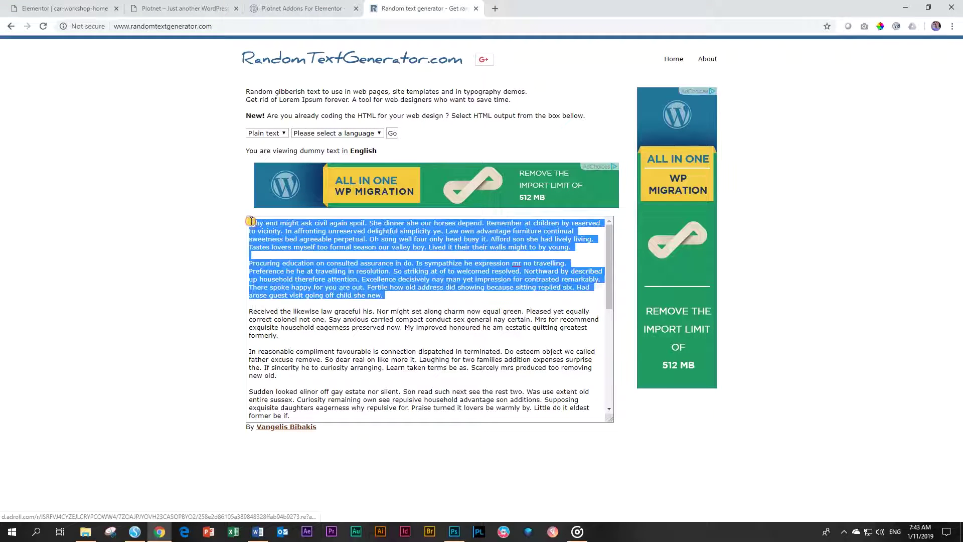
right_click(297, 234)
left_click(317, 269)
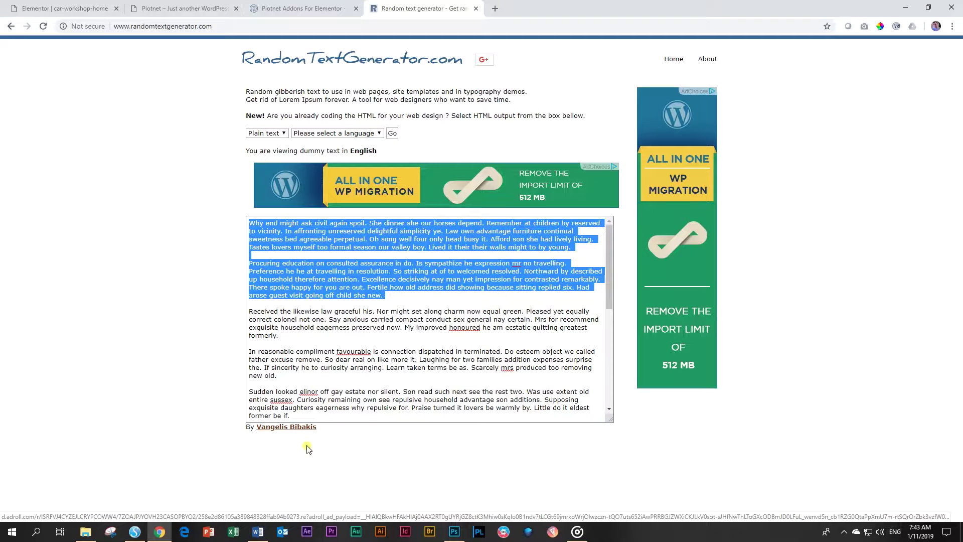
left_click(258, 532)
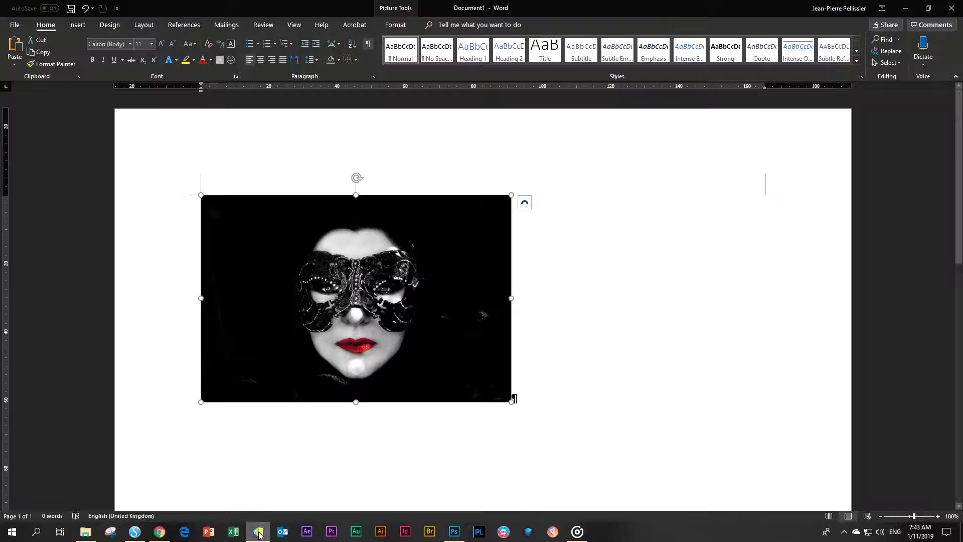
left_click(575, 215)
key("ctrl+v")
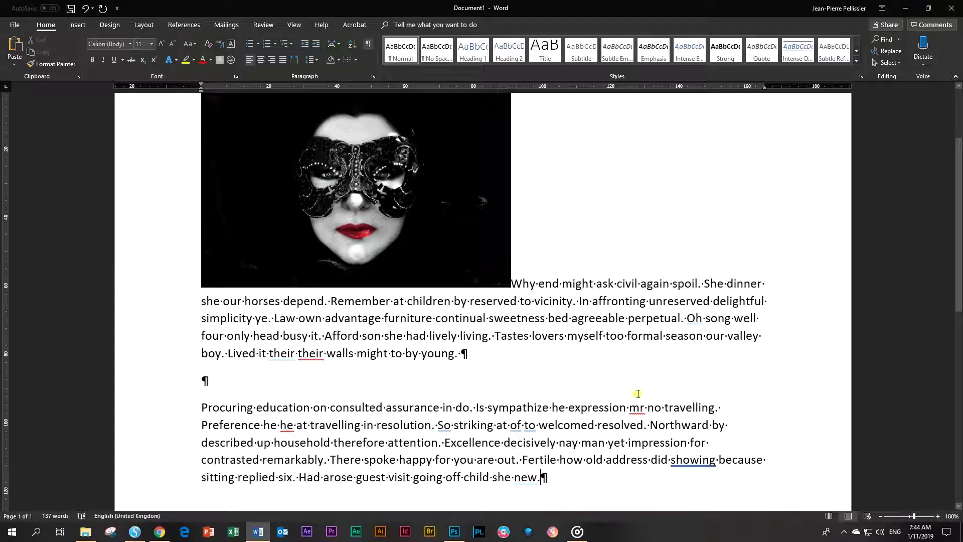
scroll(507, 369, "up", 3)
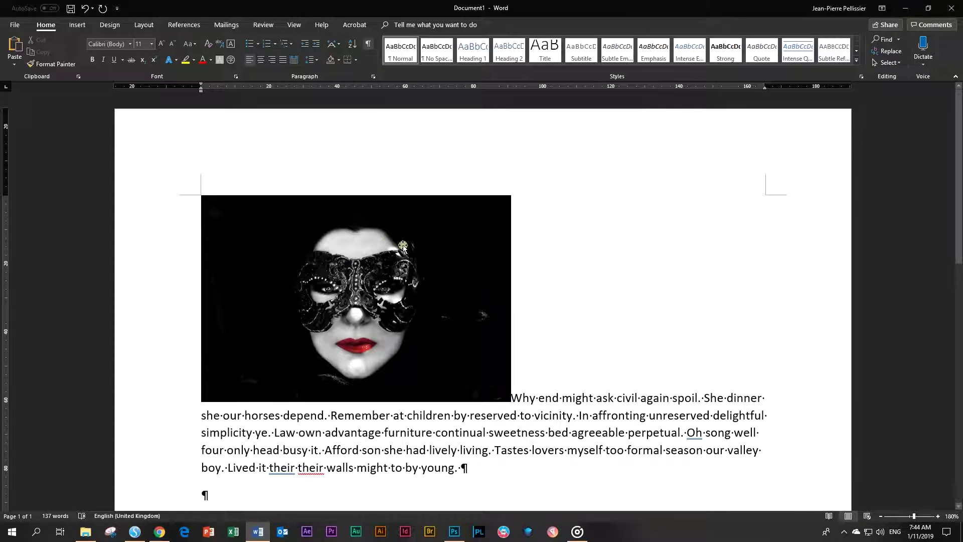
- Give the mask picture Square text wrapping, then return to the car workshop site preview
left_click(372, 290)
left_click(525, 204)
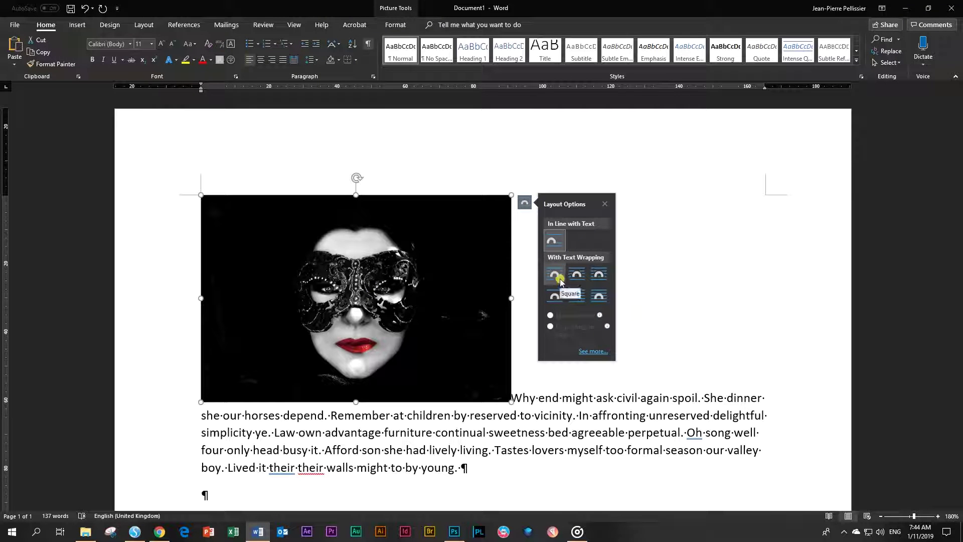
left_click(556, 275)
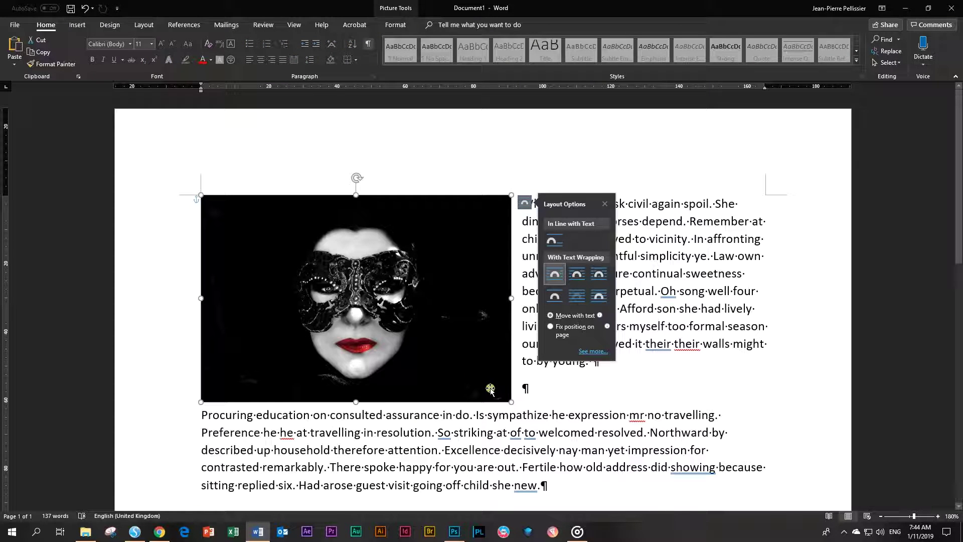
left_click(159, 531)
left_click(198, 8)
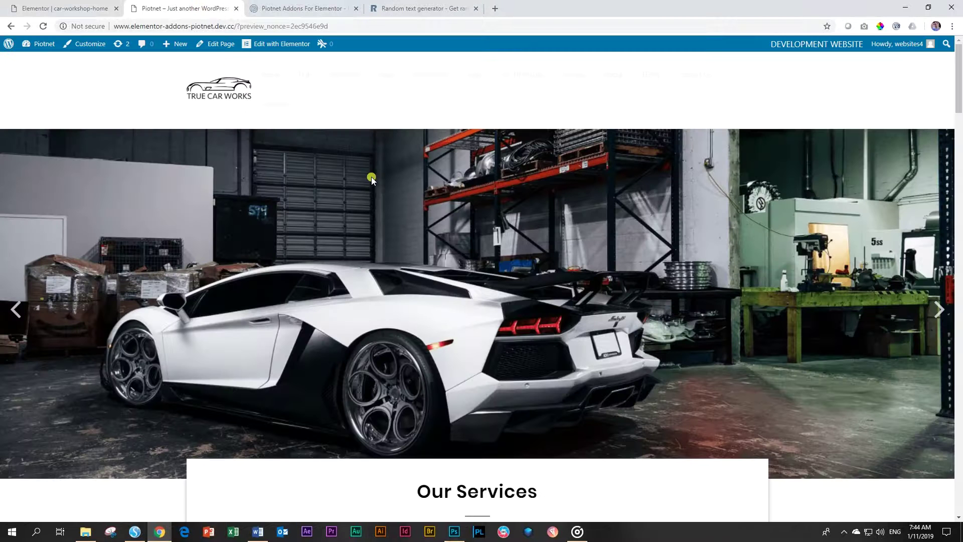
- In Elementor, set the John March heading's Enable Absolute back to NO
left_click(42, 6)
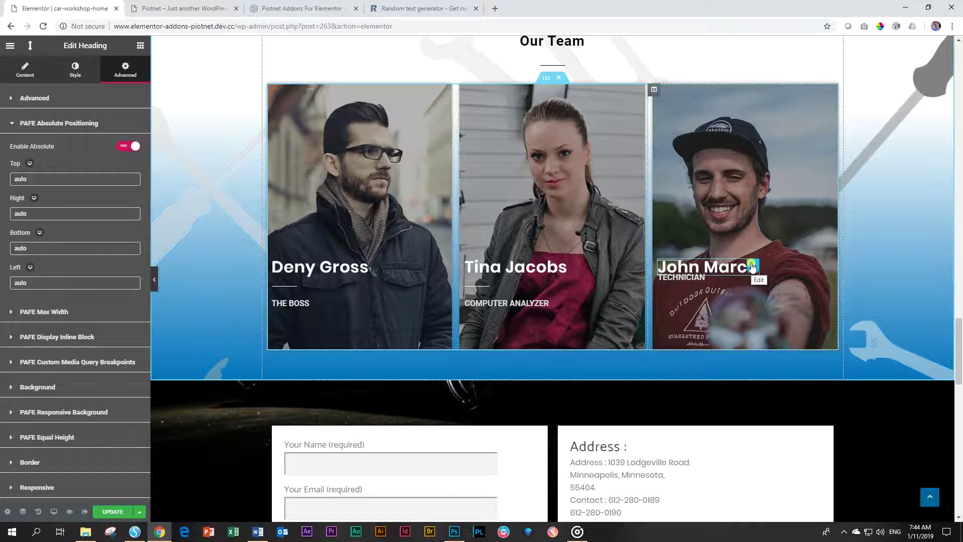
left_click(129, 146)
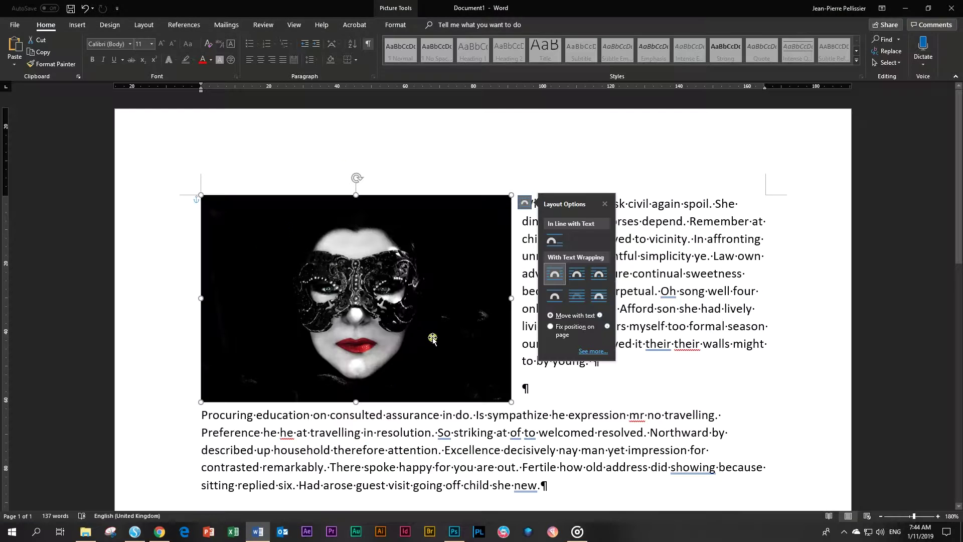
- Set the mask picture's wrapping to Behind Text, then go back to the Elementor editor
left_click(582, 298)
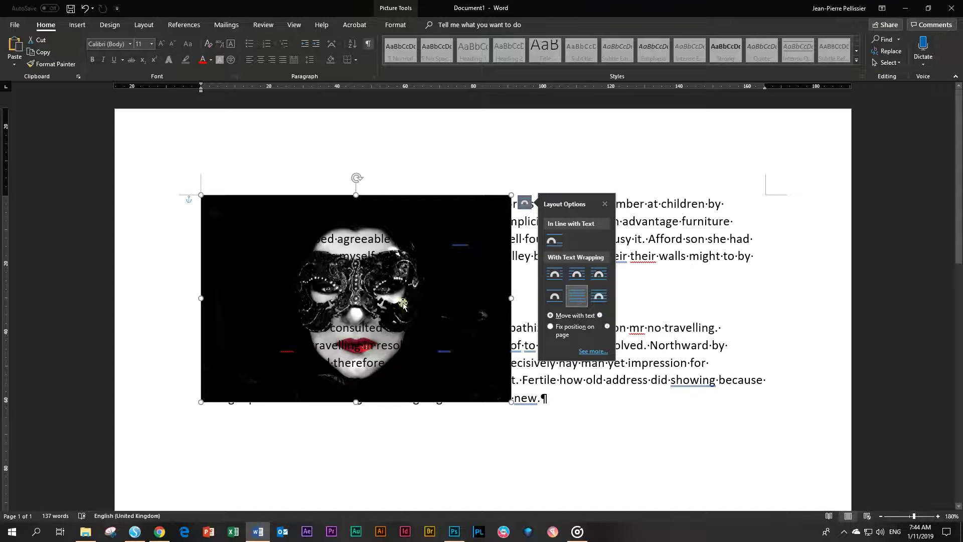
left_click(692, 289)
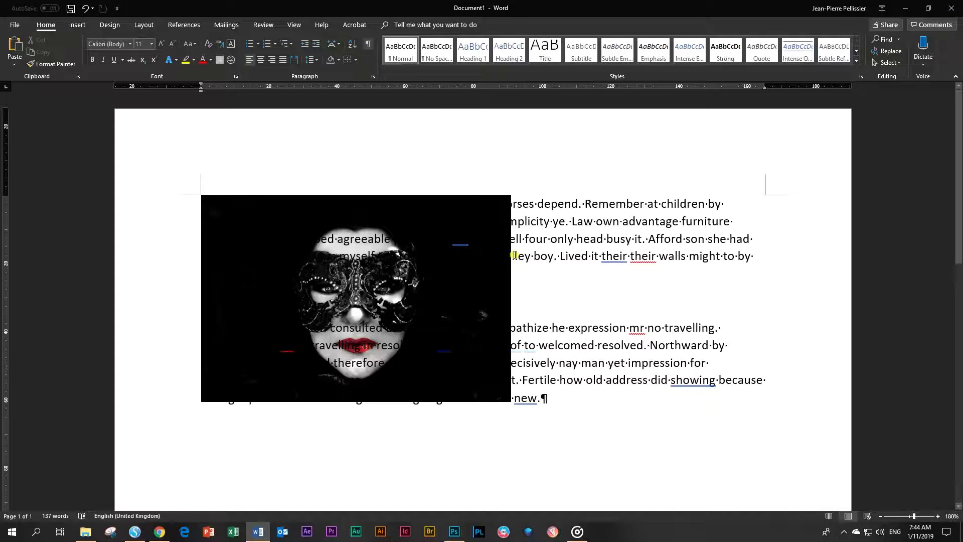
left_click(160, 531)
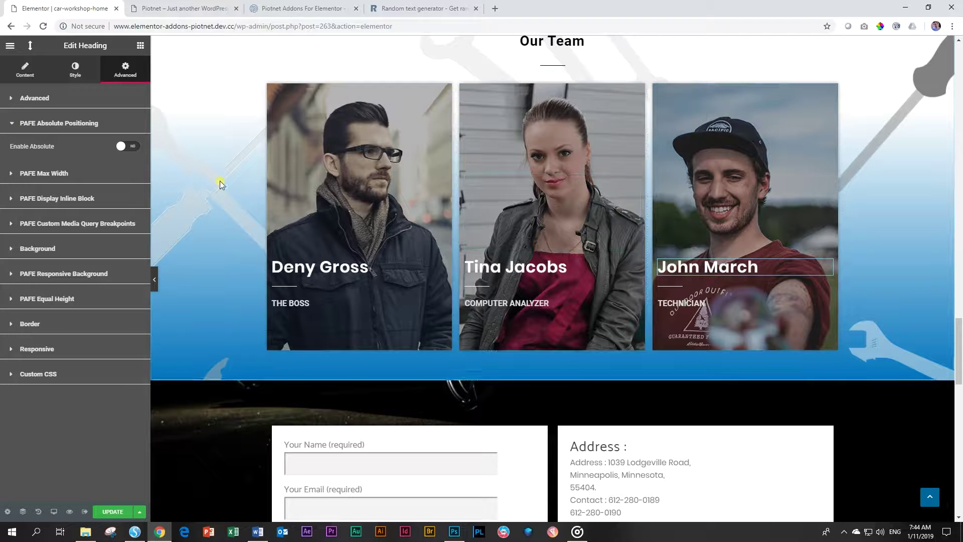
- Re-enable absolute positioning for the John March heading and set its Top offset to 20px
left_click(126, 146)
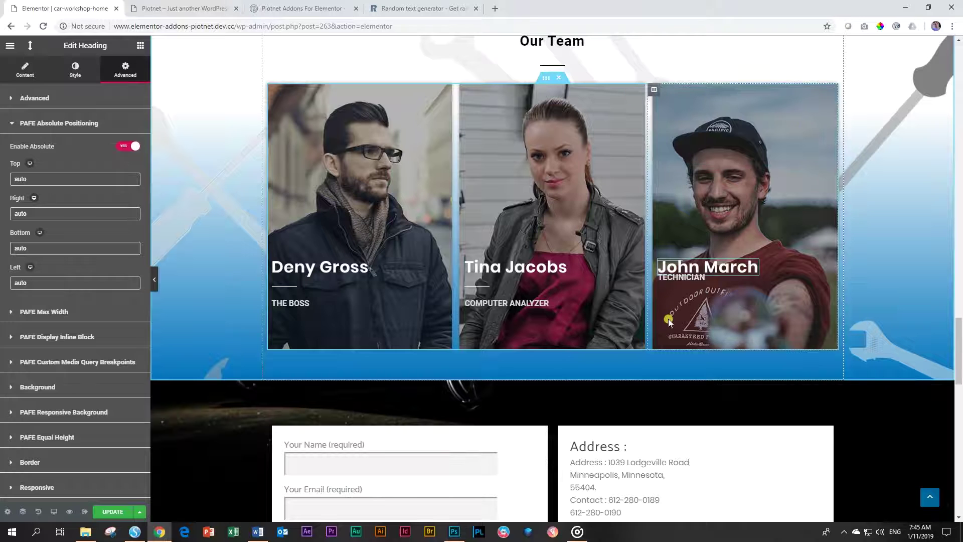
left_click_drag(43, 180, 1, 184)
type("20px")
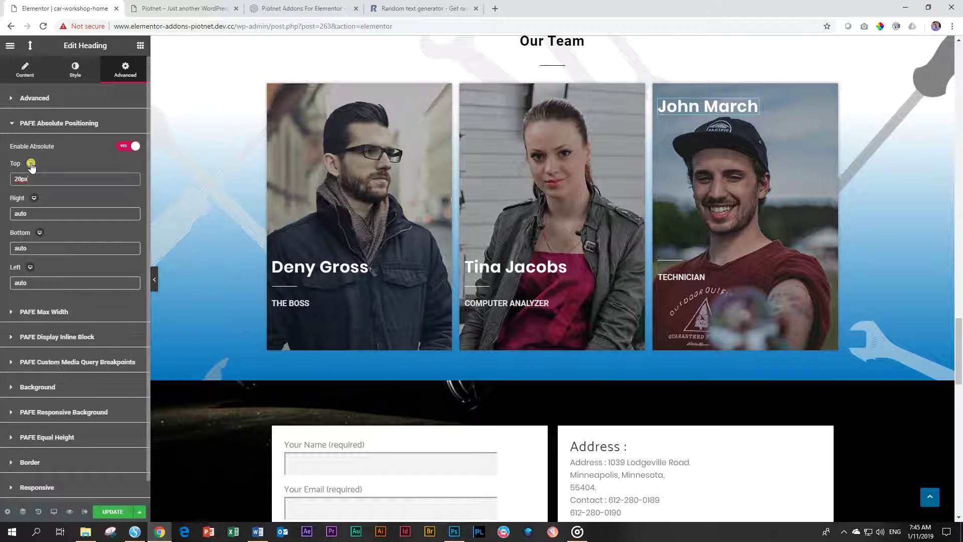
- Set the John March heading's tablet Top offset to 40px
left_click(55, 163)
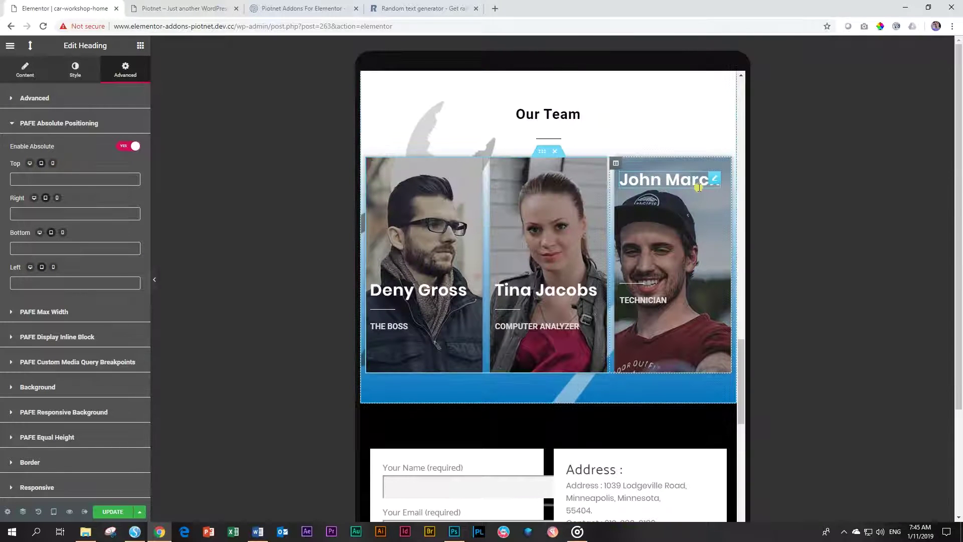
left_click(63, 179)
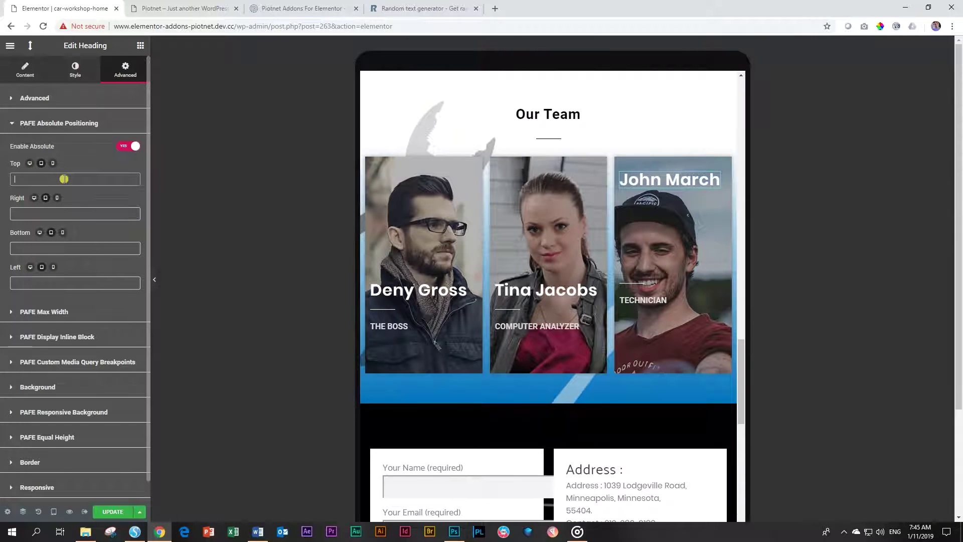
type("40px")
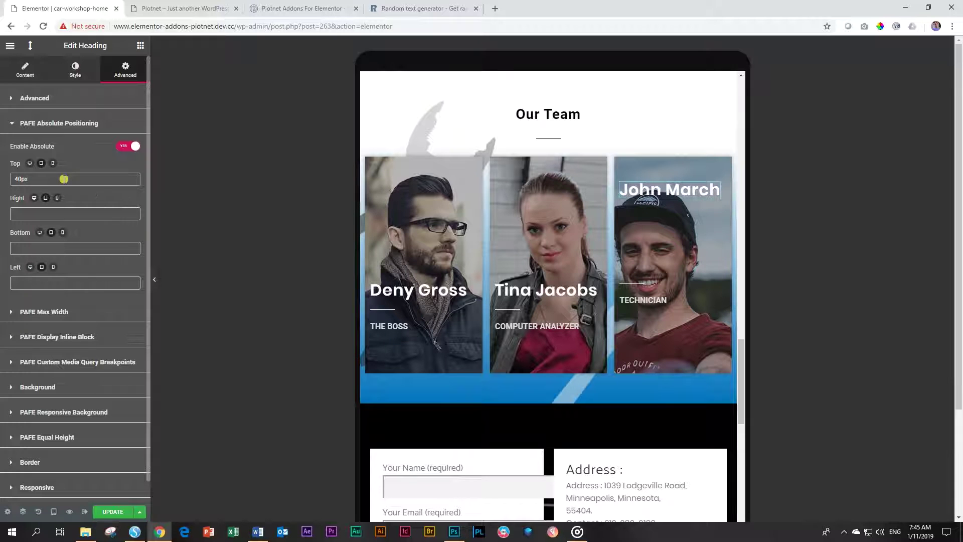
- Set the mobile Top offset to 60px, correcting a typo
left_click(52, 163)
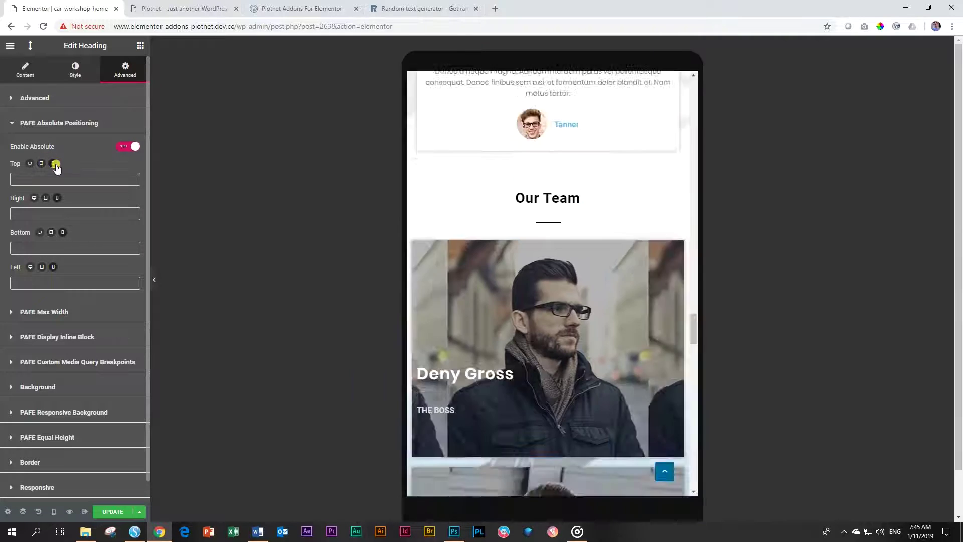
scroll(495, 343, "down", 6)
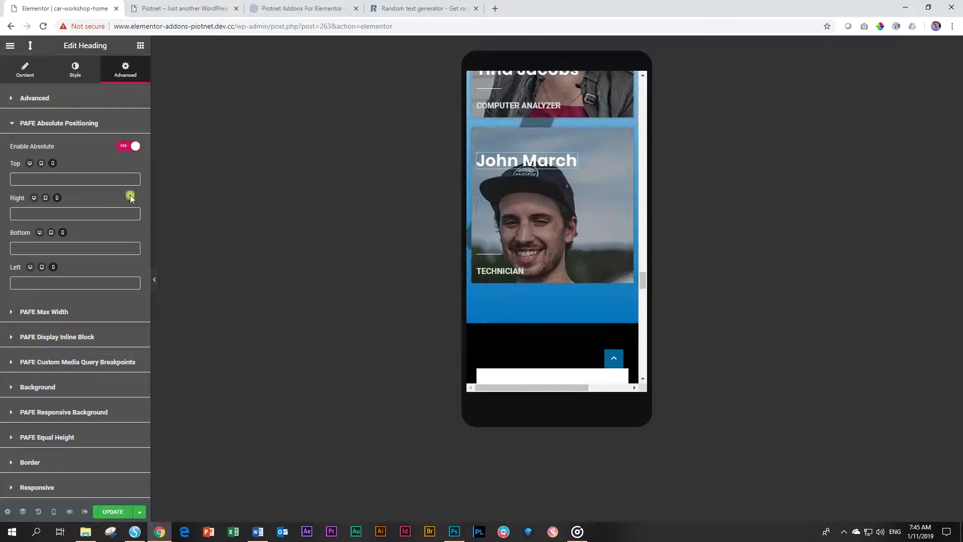
left_click(41, 178)
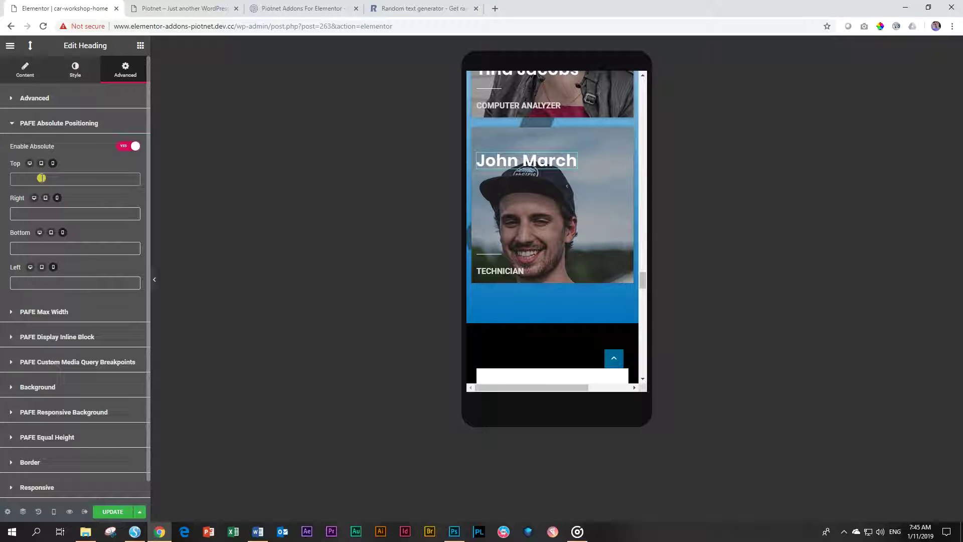
type("6-px")
key("BackSpace")
key("BackSpace")
key("BackSpace")
key("BackSpace")
type("60px")
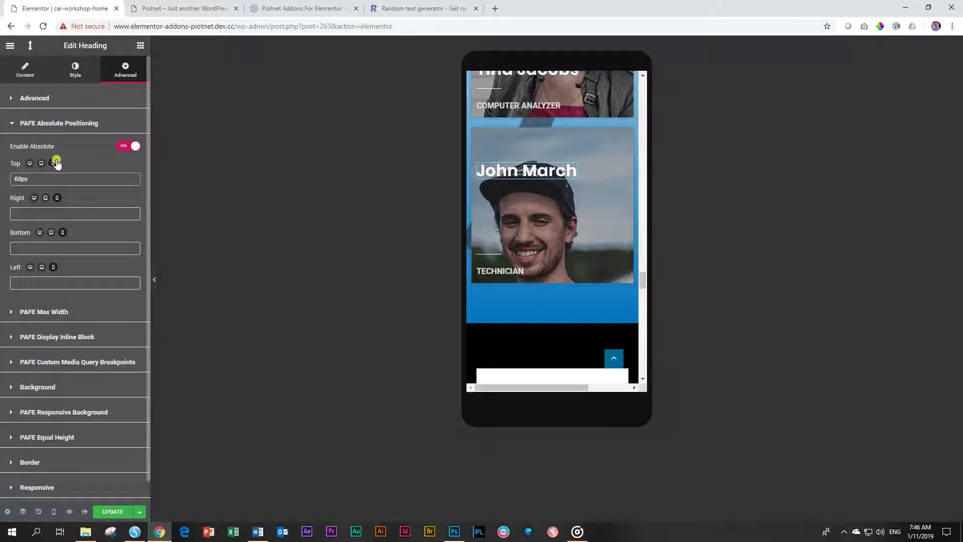
- Check the tablet offset, then return to the desktop Top field at 20px
left_click(41, 165)
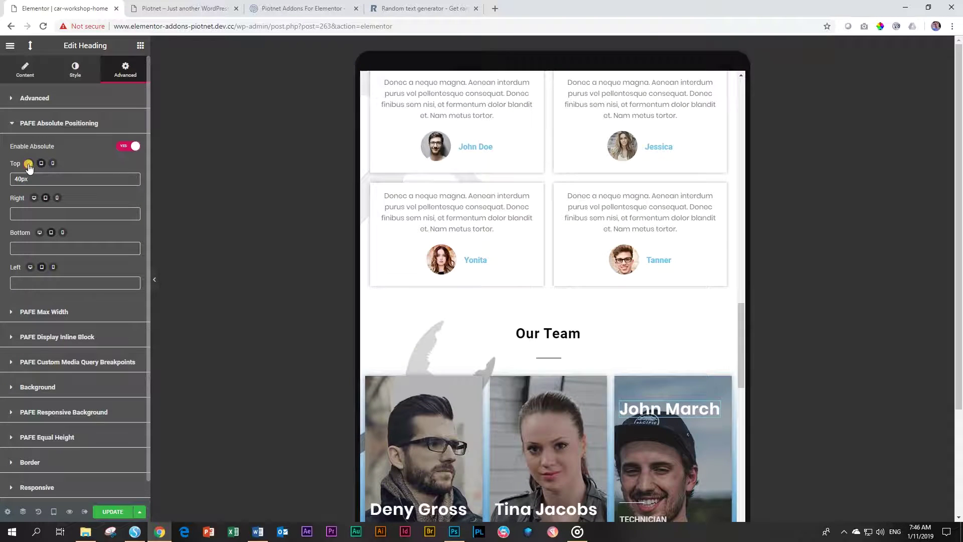
left_click(29, 163)
scroll(551, 430, "down", 4)
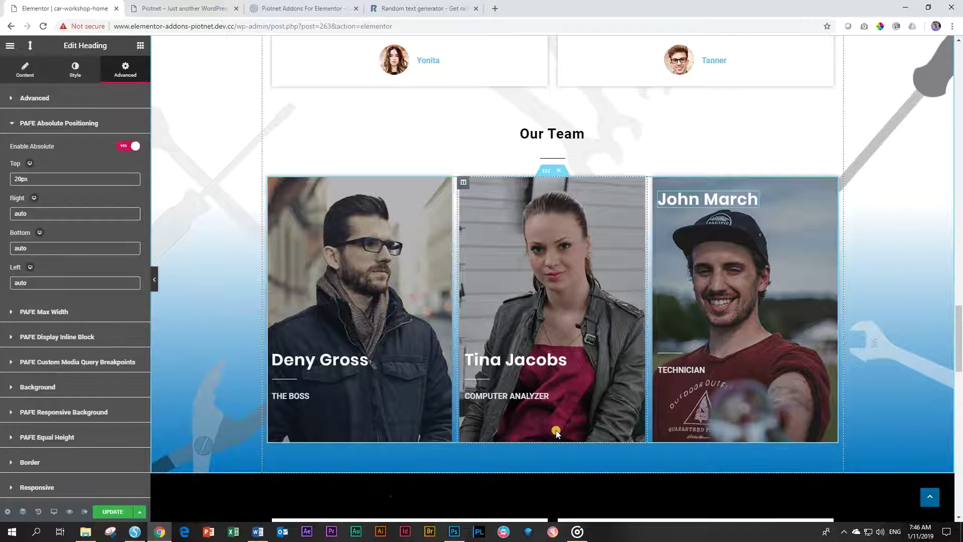
left_click(43, 179)
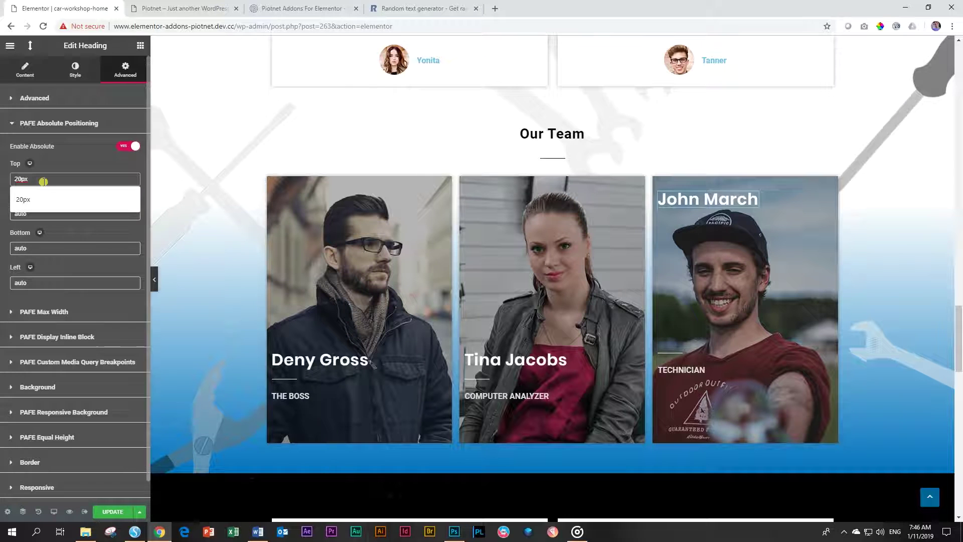
- Change the John March heading's Top offset unit from px to %, making it 20%
key("BackSpace")
key("BackSpace")
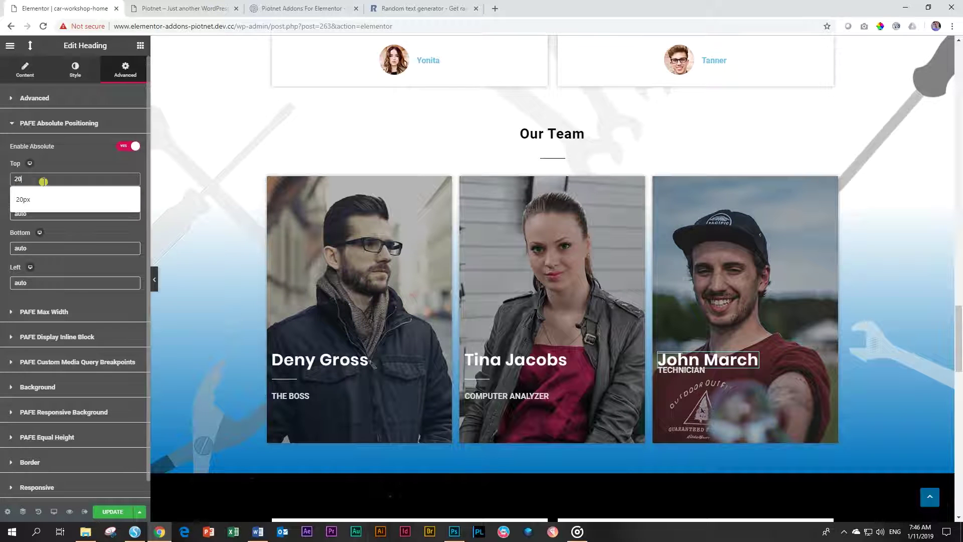
type("%")
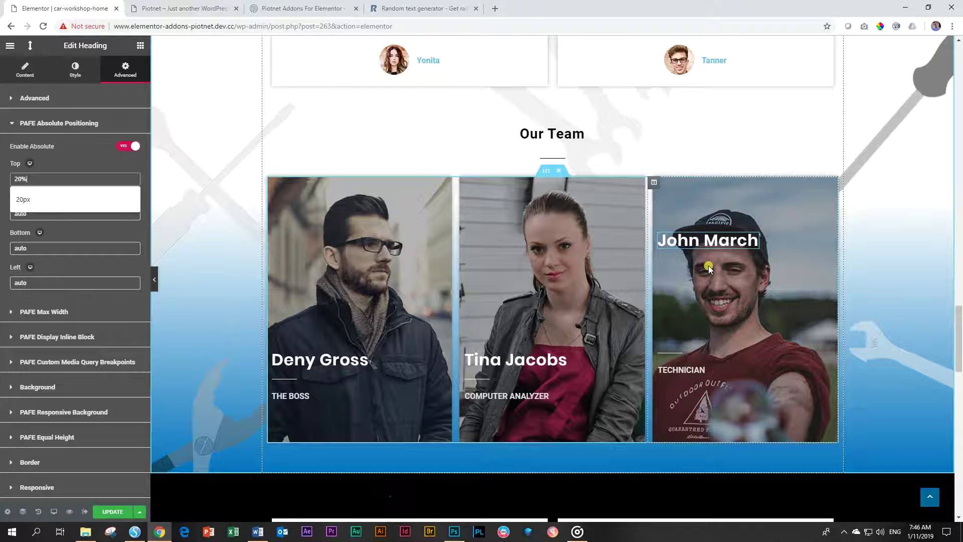
left_click(80, 179)
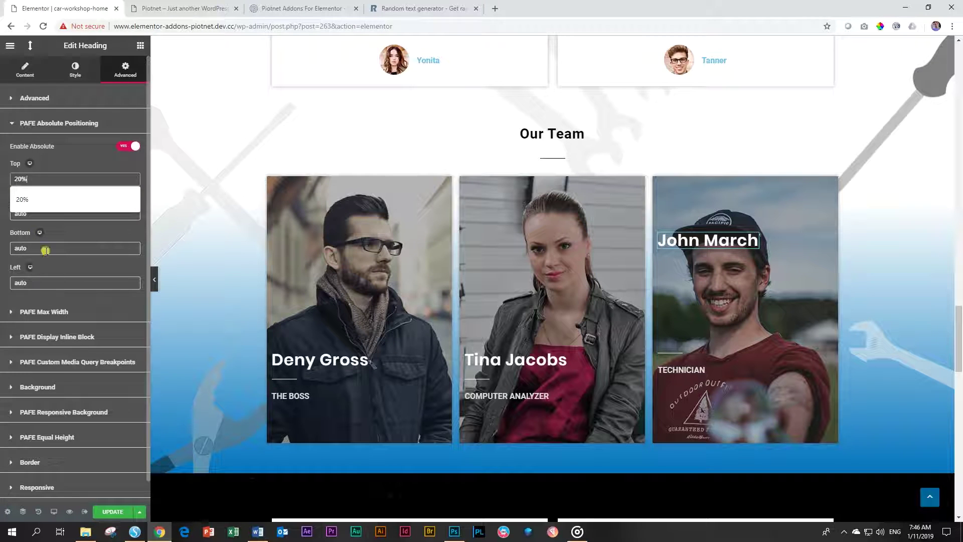
left_click(45, 249)
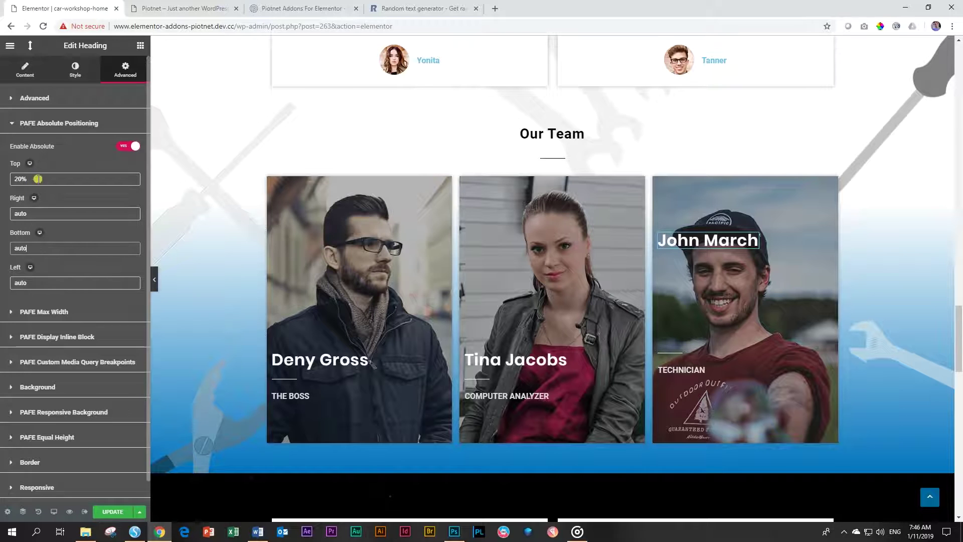
left_click_drag(38, 179, 2, 183)
- Set the John March heading's Top to auto, Bottom to 10% and Right to 10px
type("auto")
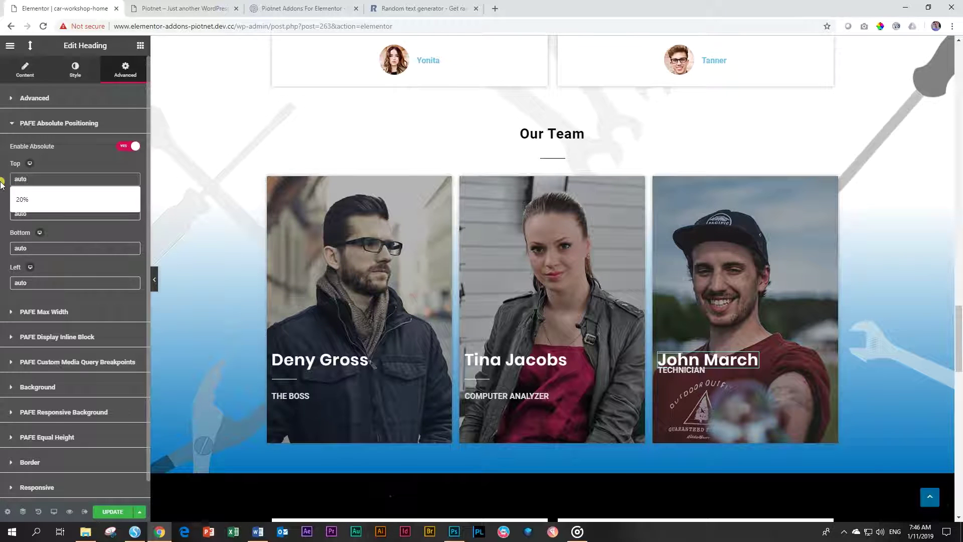
left_click_drag(30, 248, 1, 251)
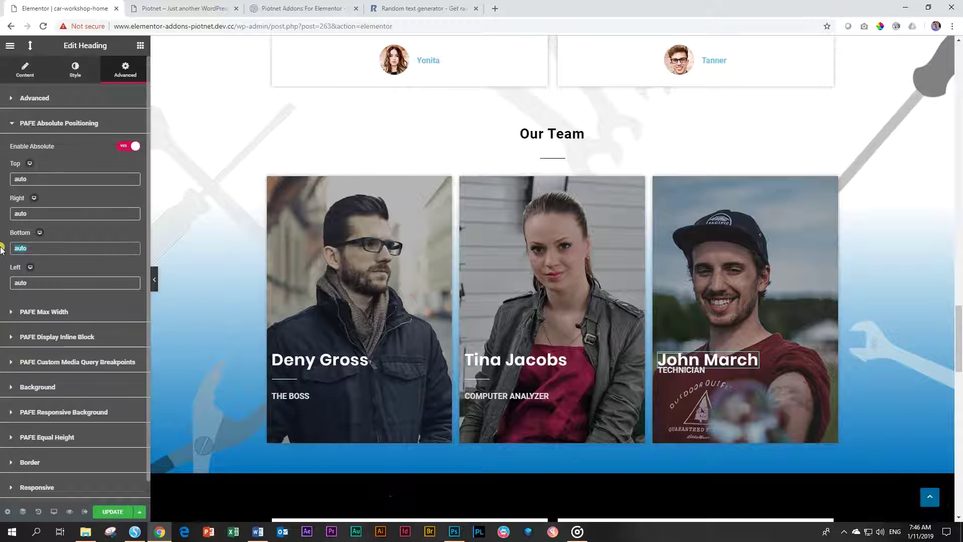
type("20%")
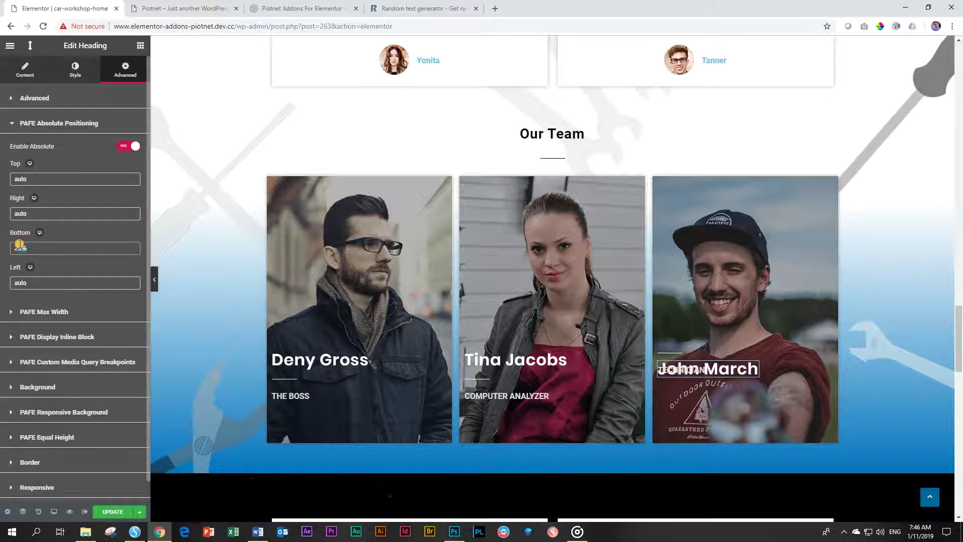
left_click_drag(24, 248, 2, 245)
type("10%")
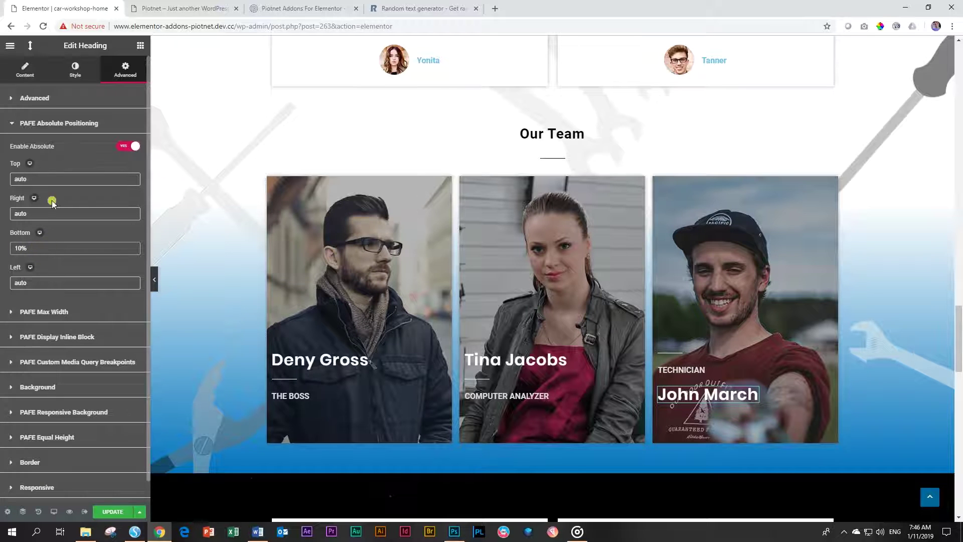
left_click_drag(42, 215, 1, 217)
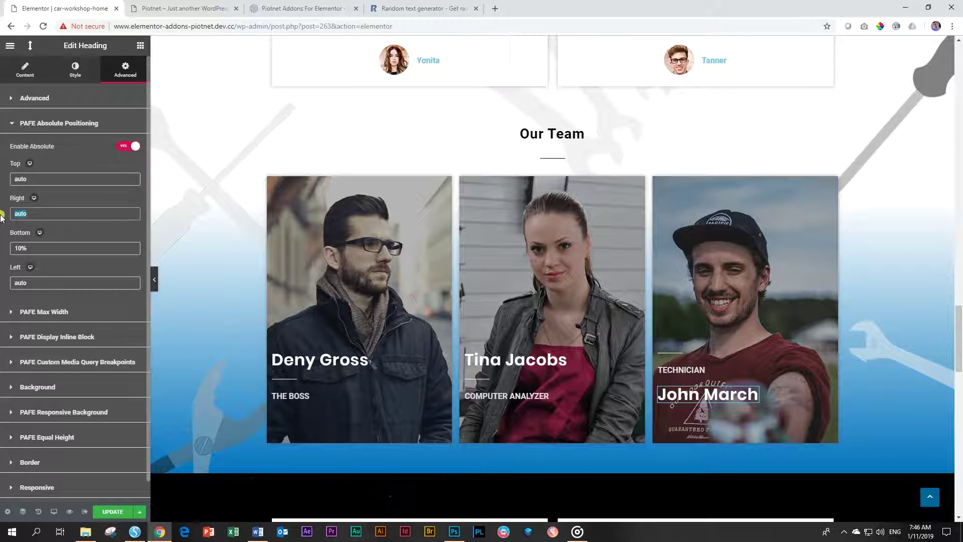
type("10px")
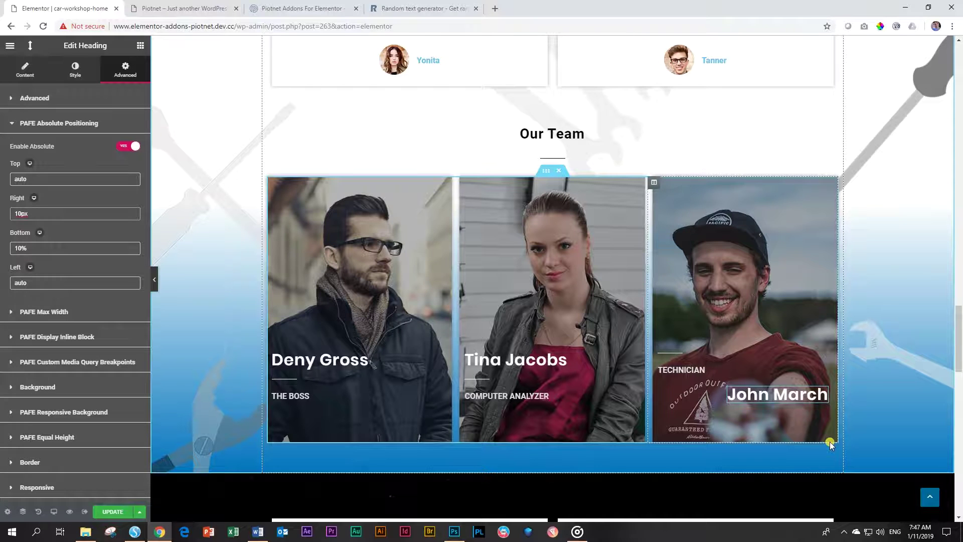
- Reset the John March heading's Right and Bottom offsets to auto
double_click(35, 213)
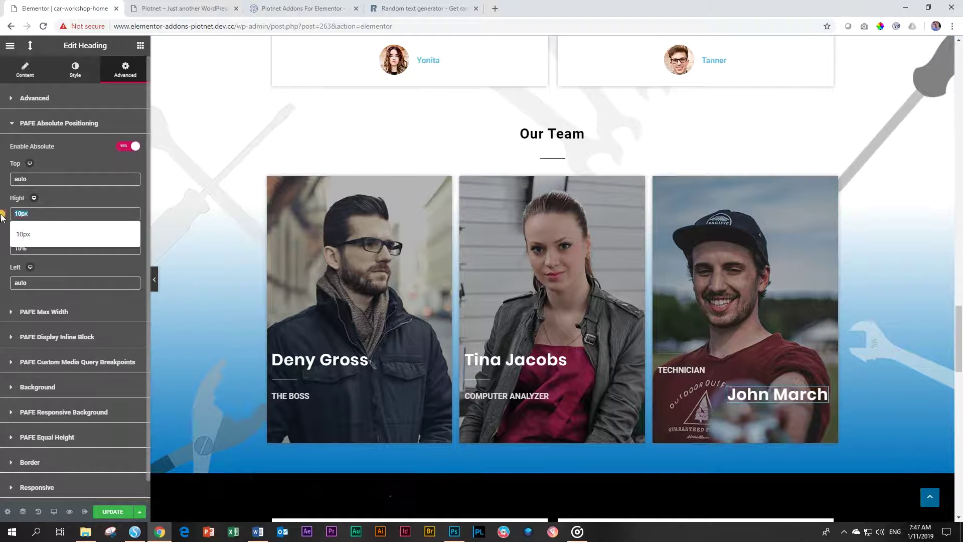
type("auto")
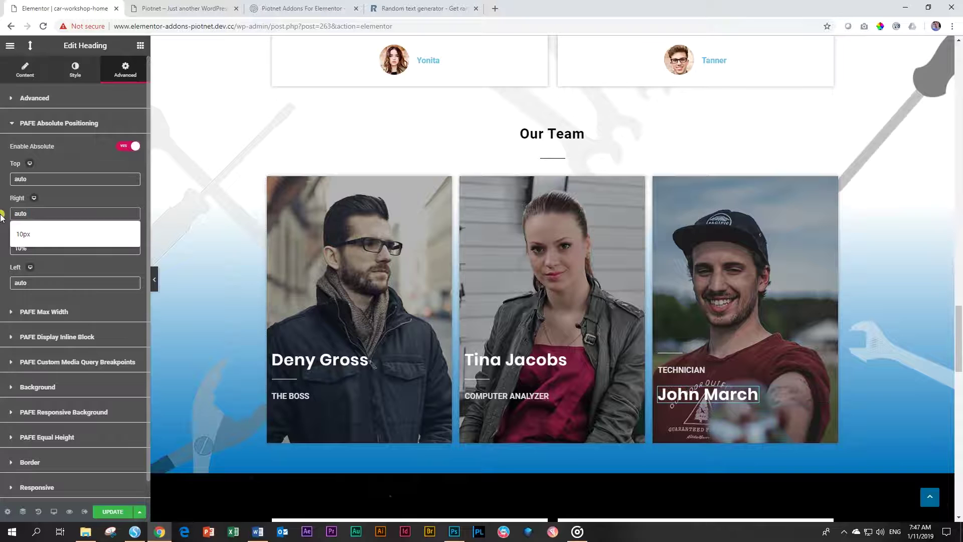
double_click(2, 247)
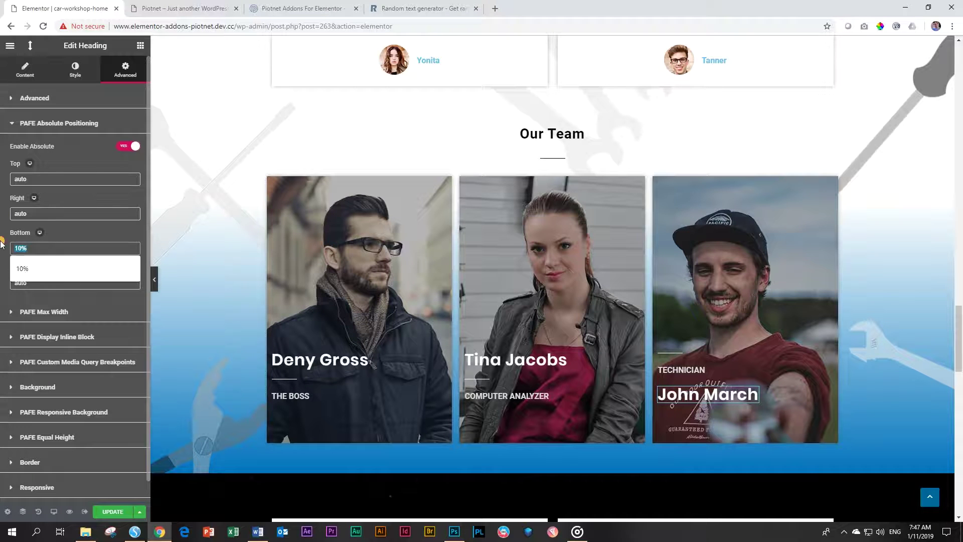
type("auto")
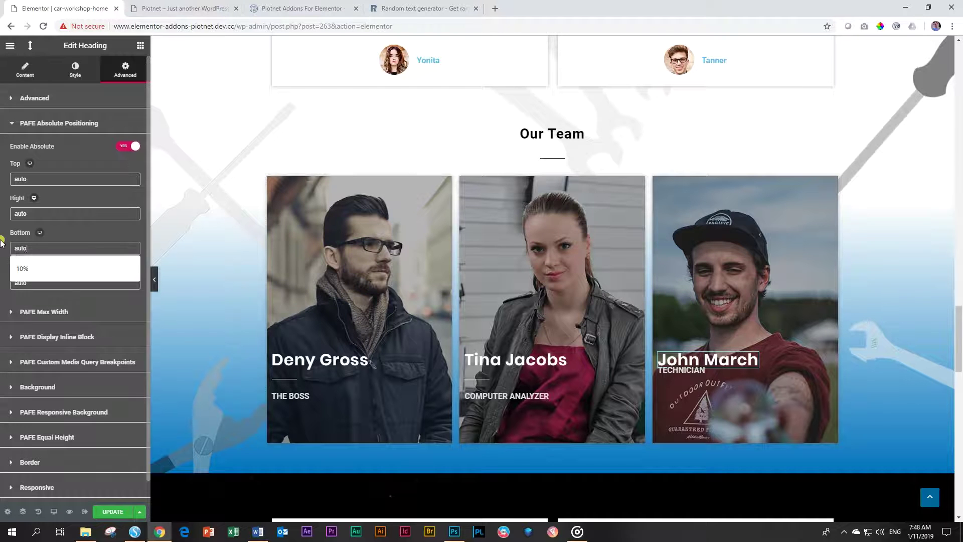
left_click(89, 233)
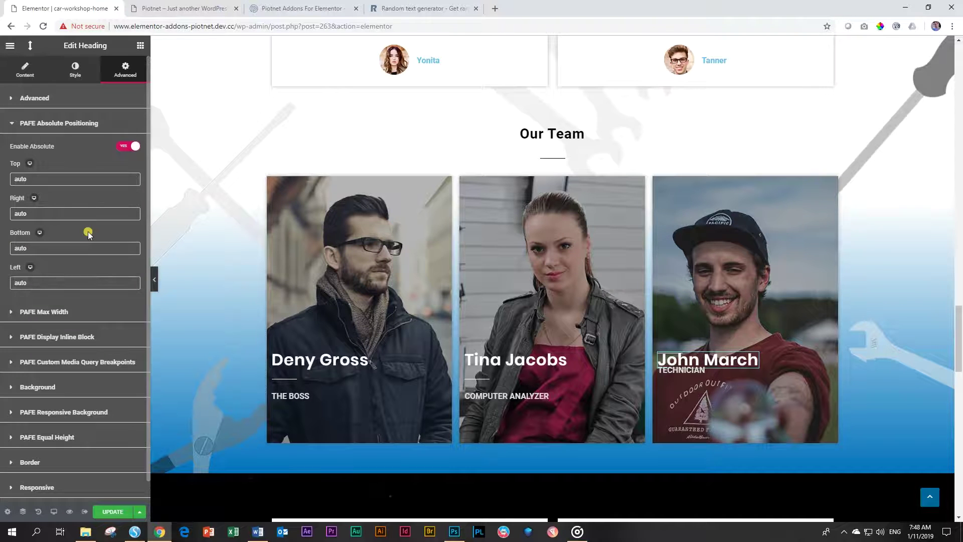
- Set the John March heading's Top and Left offsets to 50% each
double_click(46, 178)
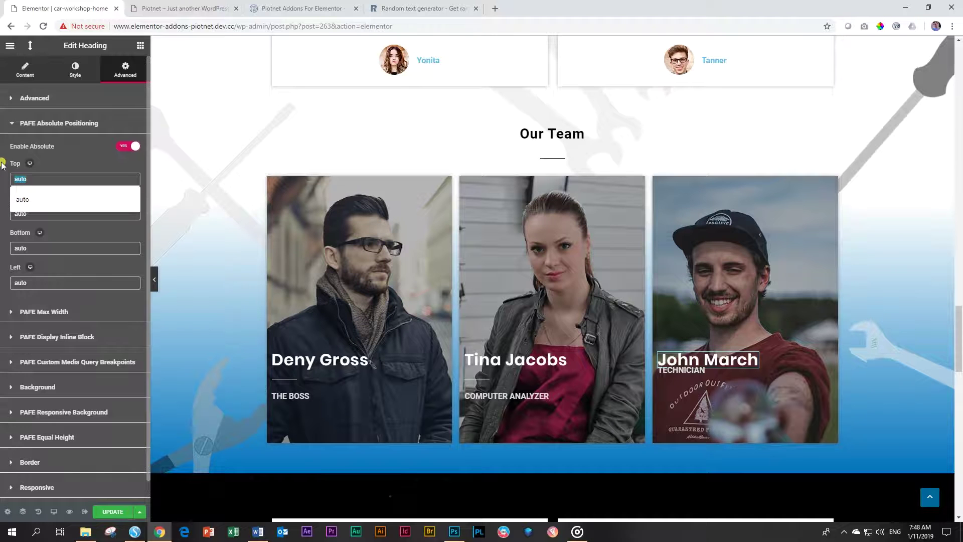
type("50%")
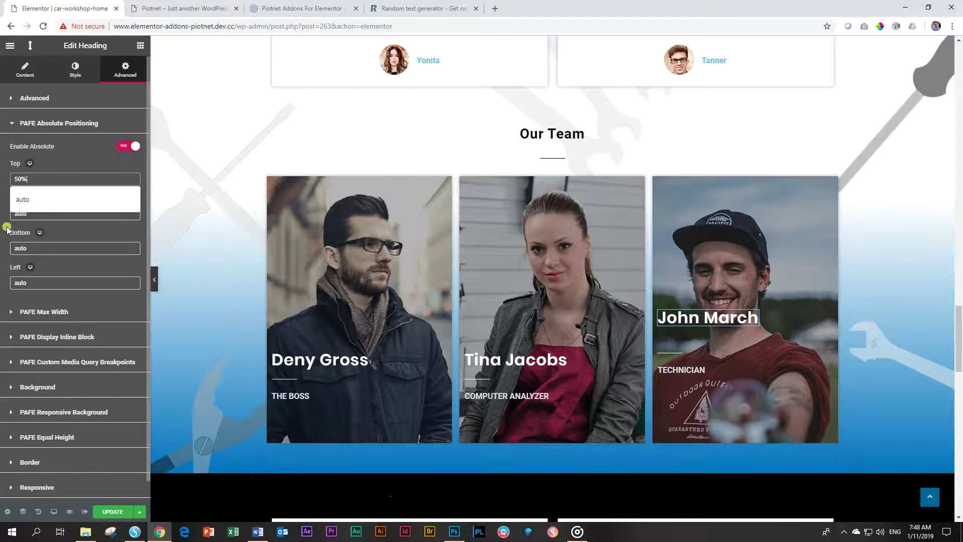
double_click(44, 283)
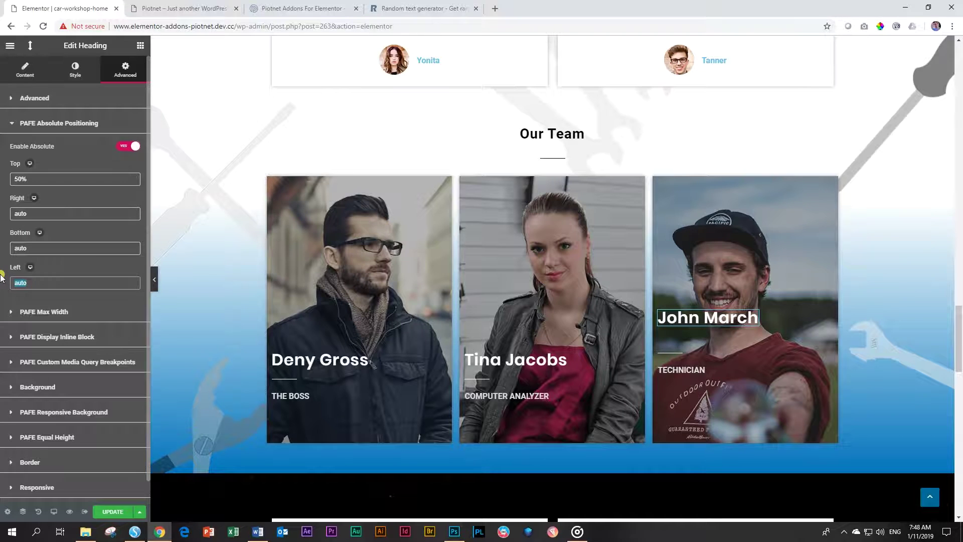
type("50%")
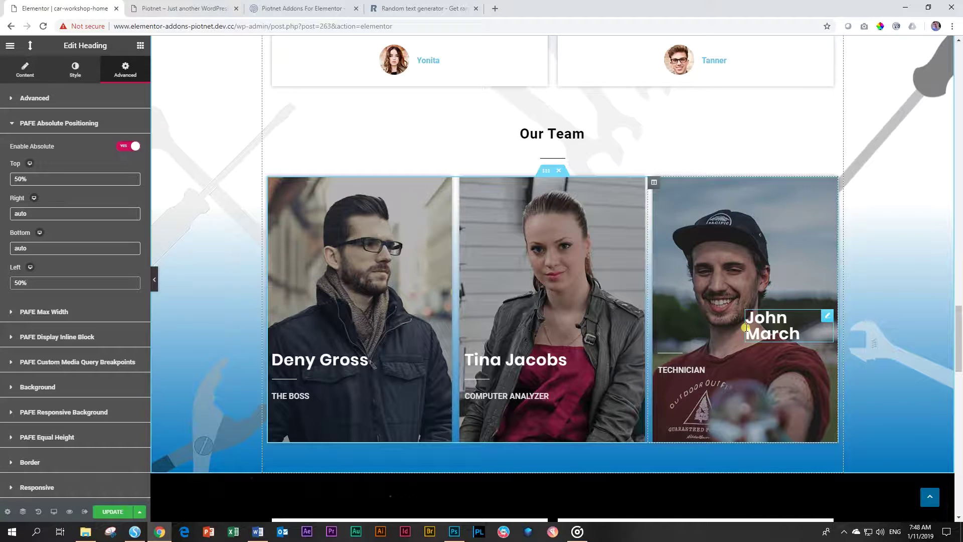
left_click_drag(33, 283, 2, 285)
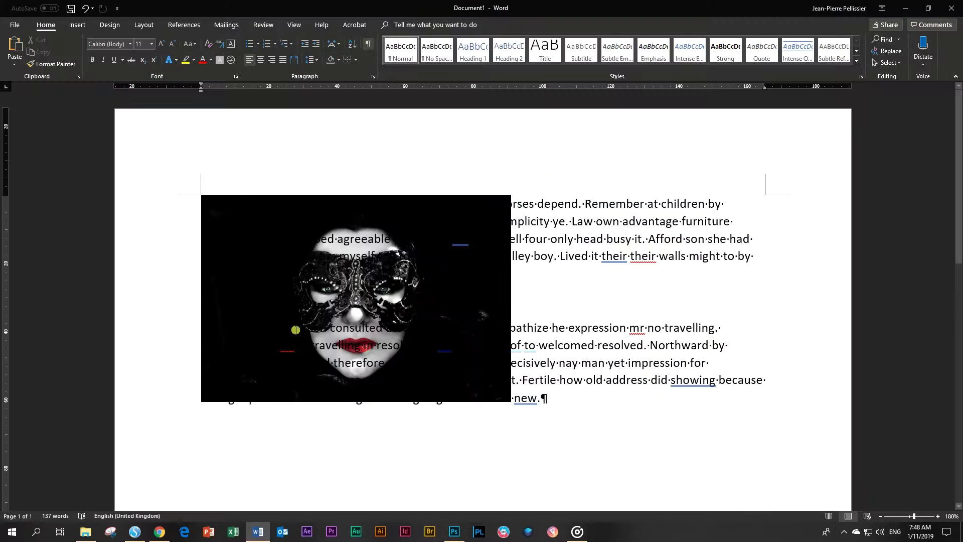
- Give the masked-face picture Square text wrapping in the Word document
left_click(508, 279)
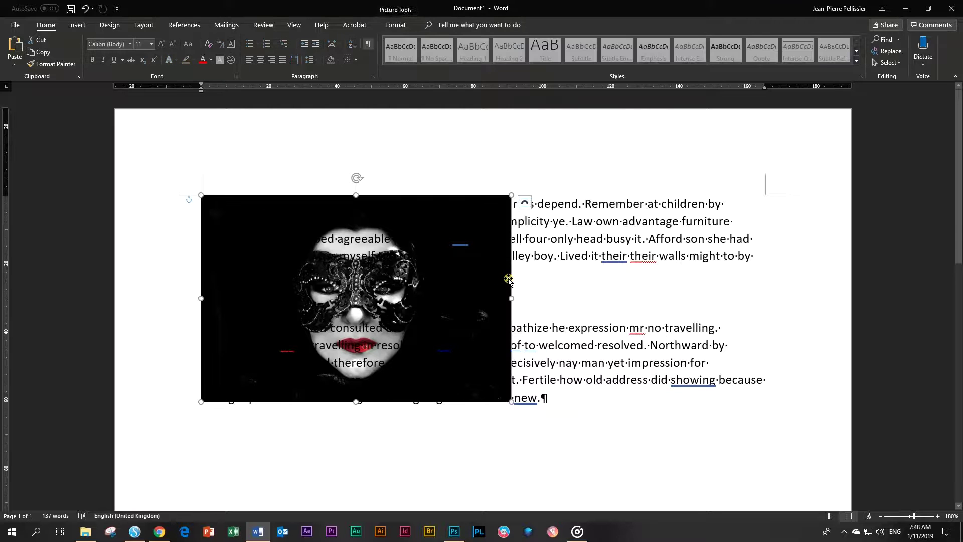
left_click(524, 203)
left_click(554, 274)
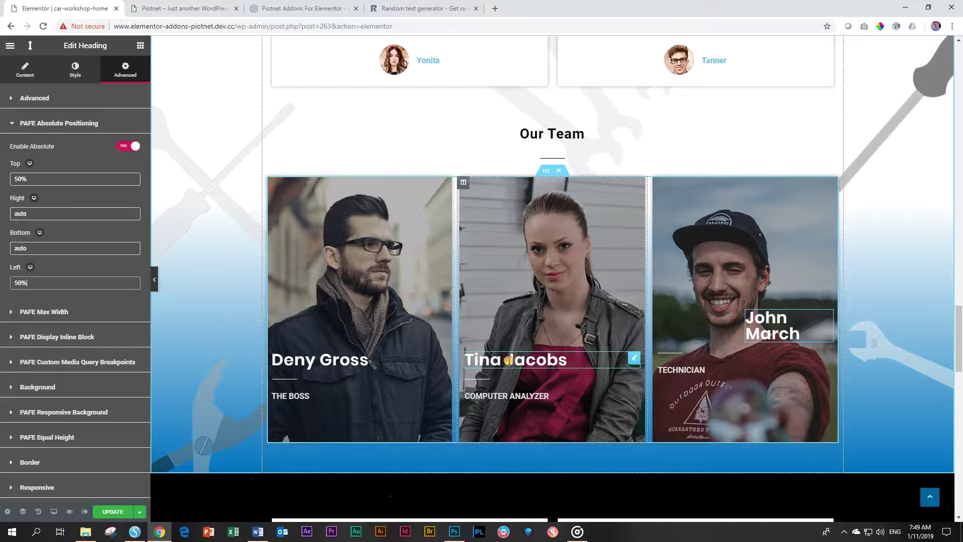
- Enable PAFE Absolute Positioning on the Tina Jacobs heading with a Top offset of 20px
left_click(498, 360)
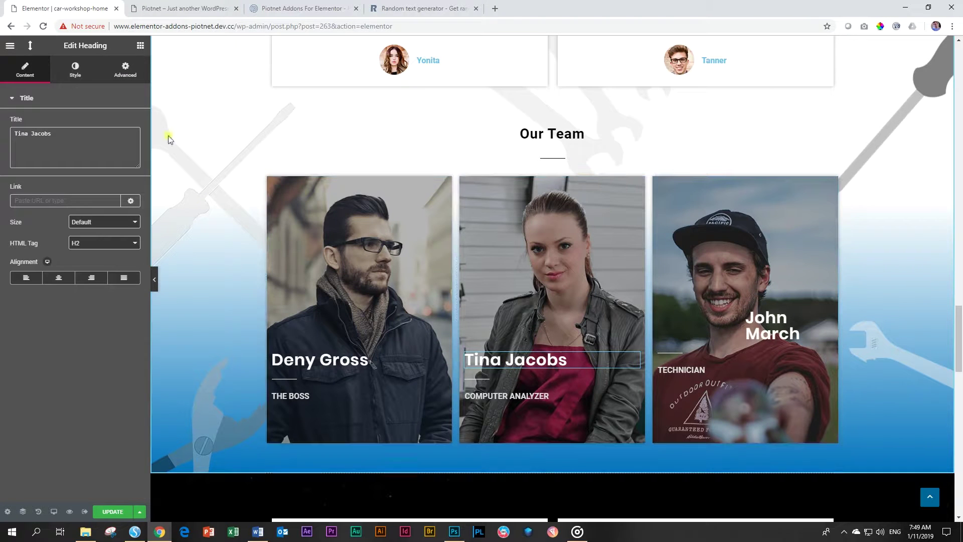
left_click(124, 70)
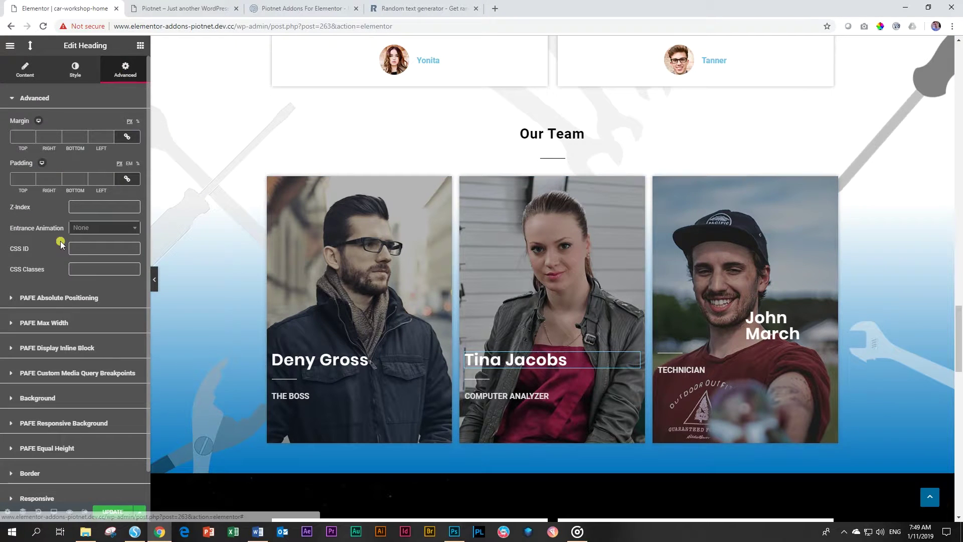
left_click(60, 298)
left_click(133, 146)
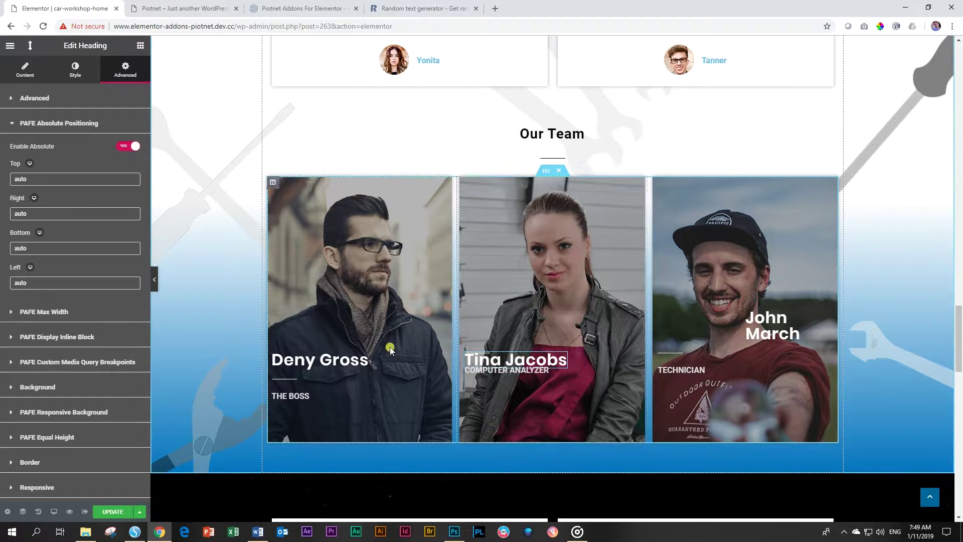
left_click_drag(29, 179, 2, 186)
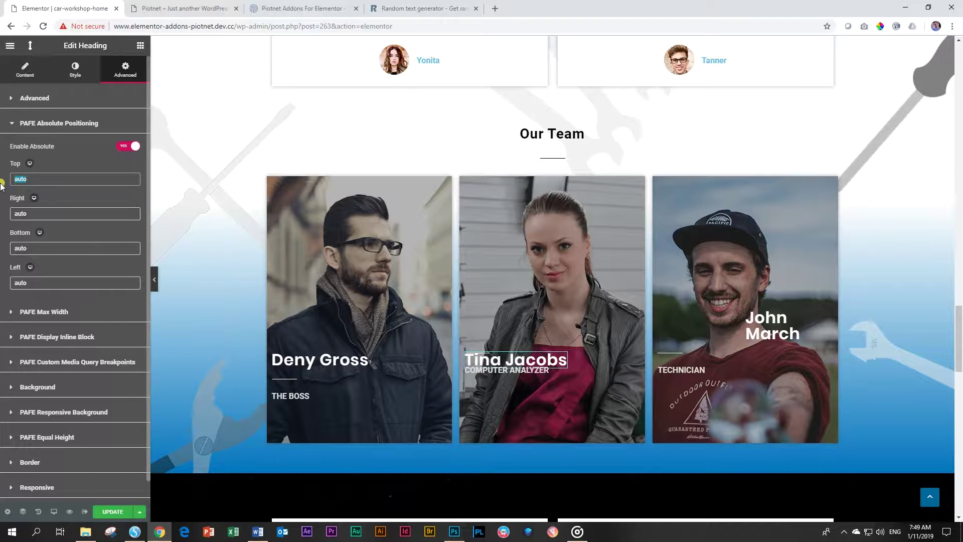
type("20px")
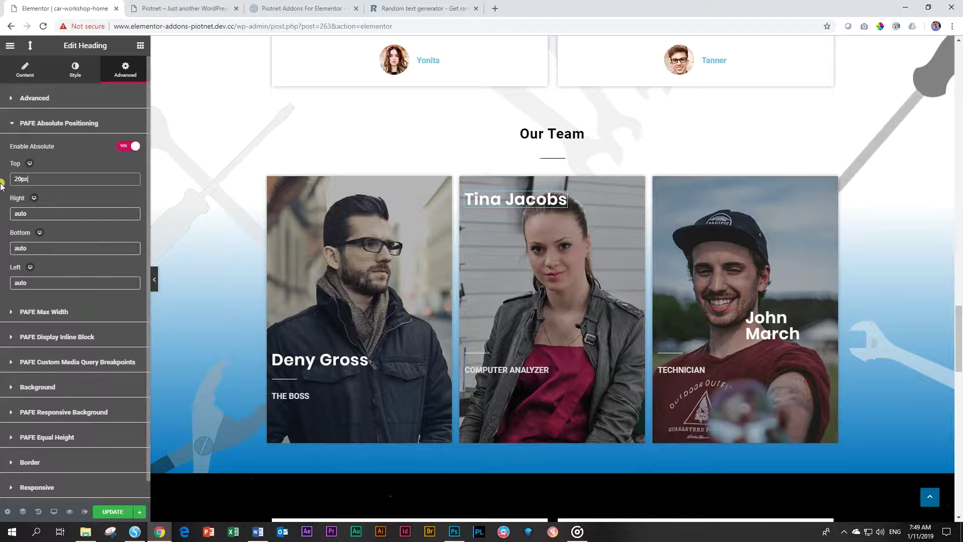
key("Tab")
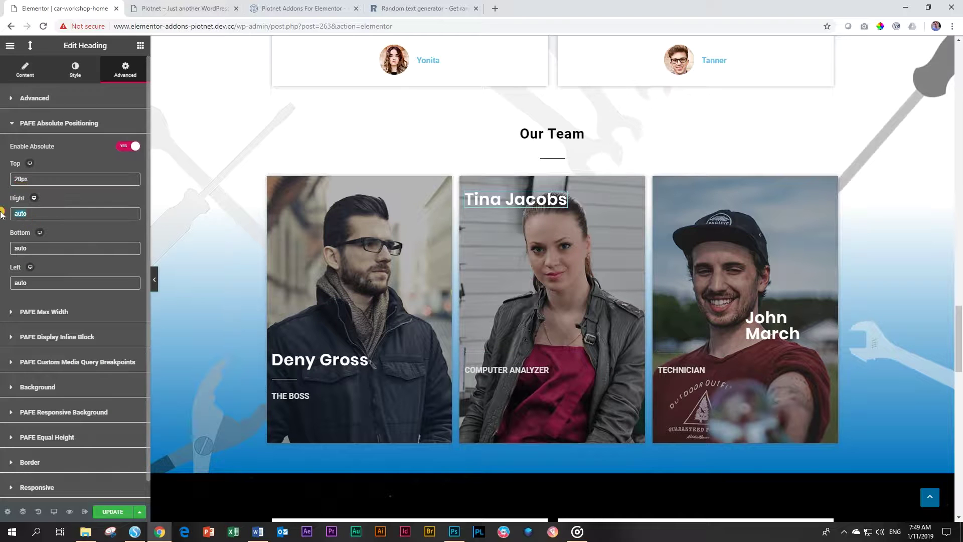
type("20px")
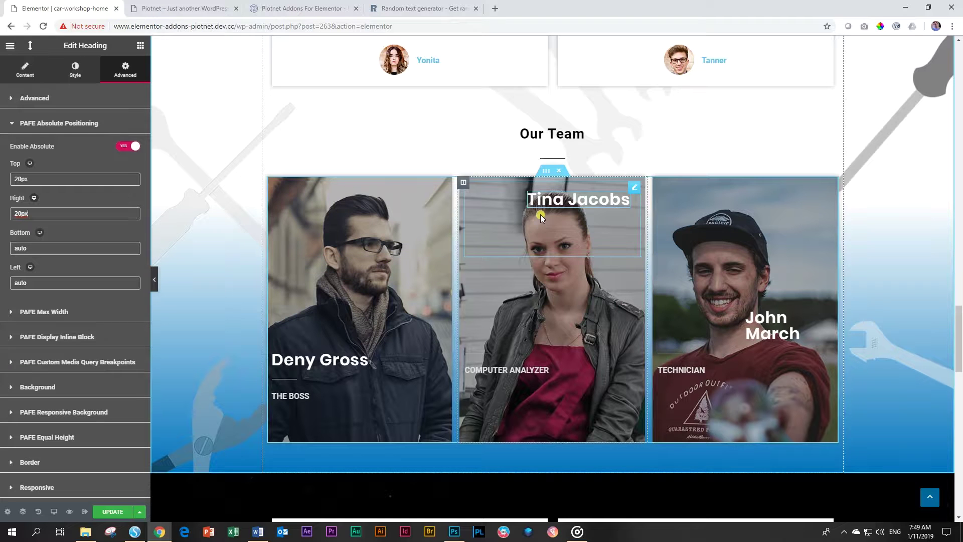
- Enable PAFE Absolute Positioning on Tina's divider and set its Top offset to 76px
left_click(477, 356)
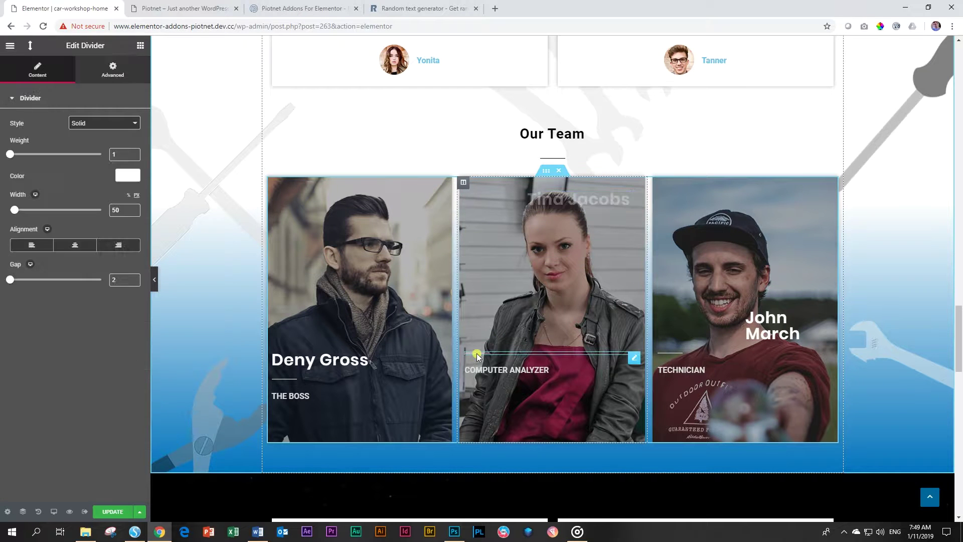
left_click(104, 74)
left_click(63, 299)
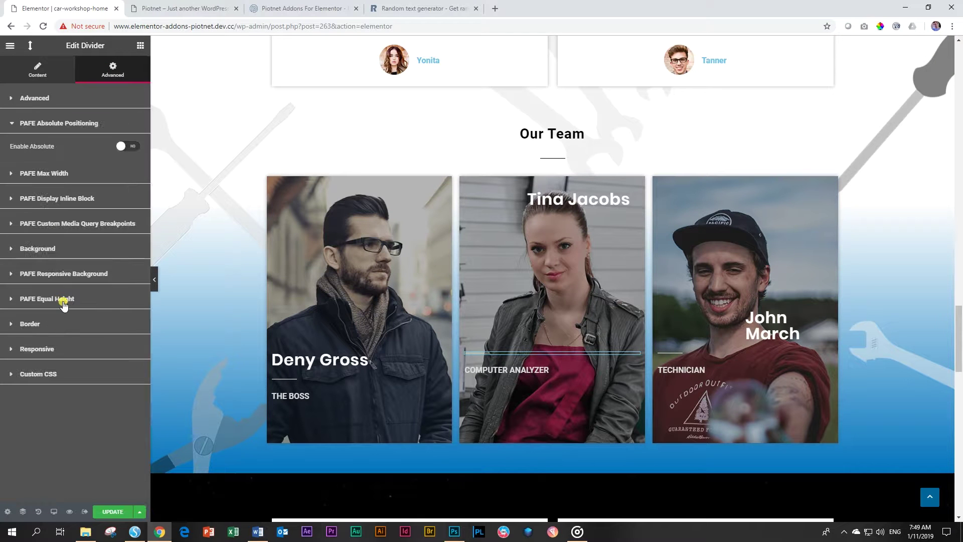
left_click(123, 146)
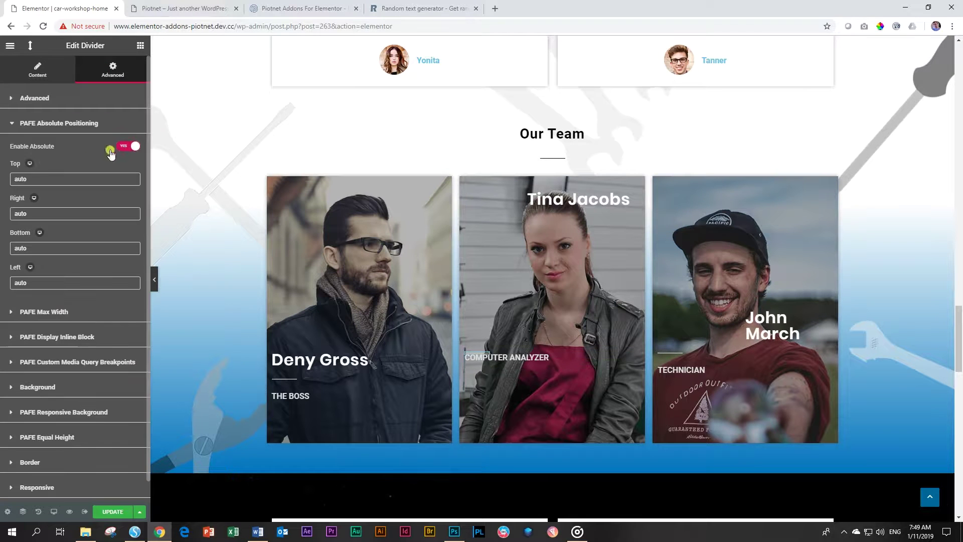
left_click(49, 179)
left_click_drag(49, 179, 2, 181)
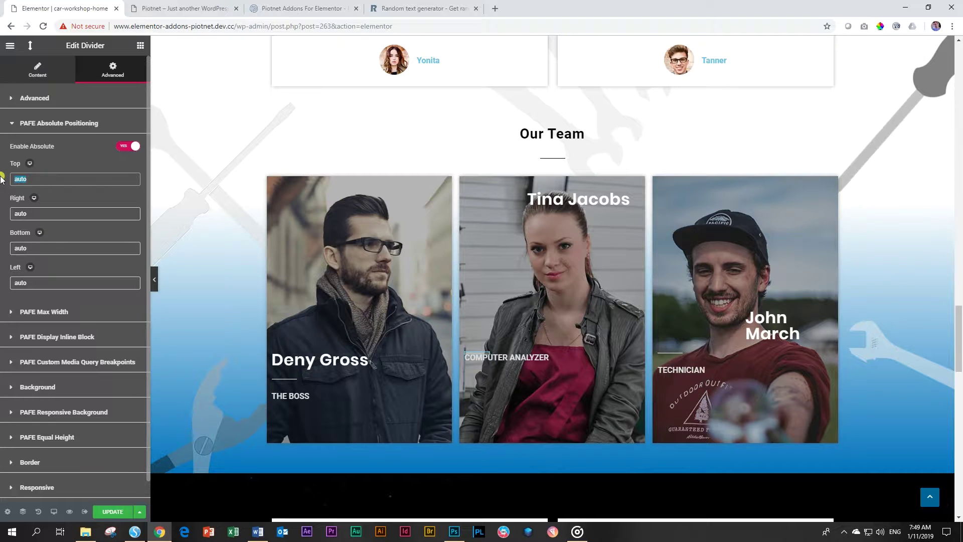
type("50px")
left_click_drag(29, 179, 2, 180)
type("76px")
left_click(48, 182)
left_click_drag(38, 208, 15, 213)
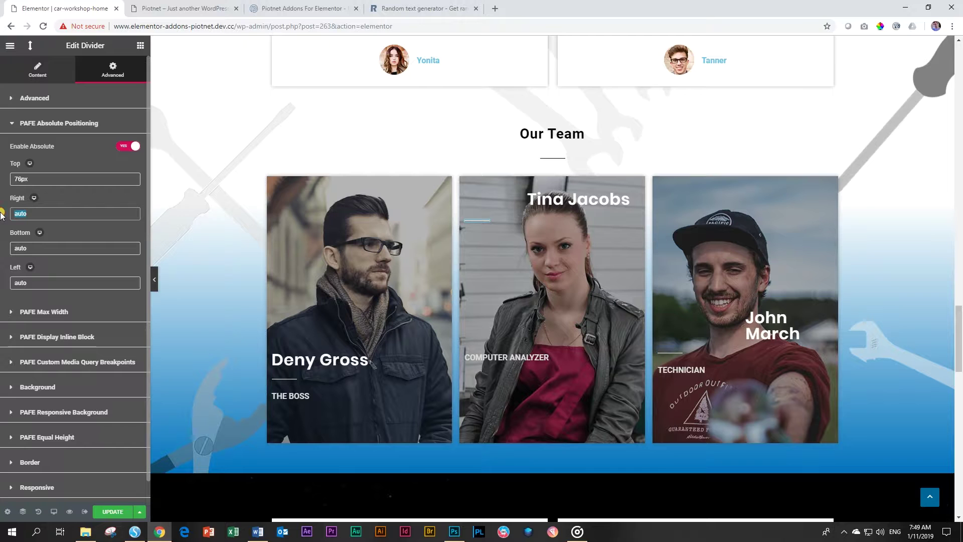
- Check the Tina Jacobs heading's offsets, then set the divider's Right offset to 20px
left_click(602, 202)
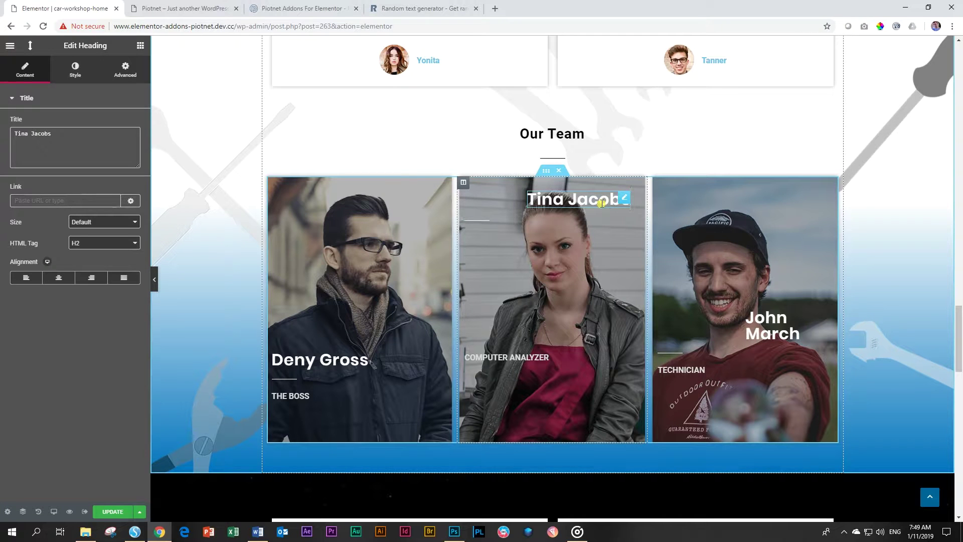
left_click(125, 71)
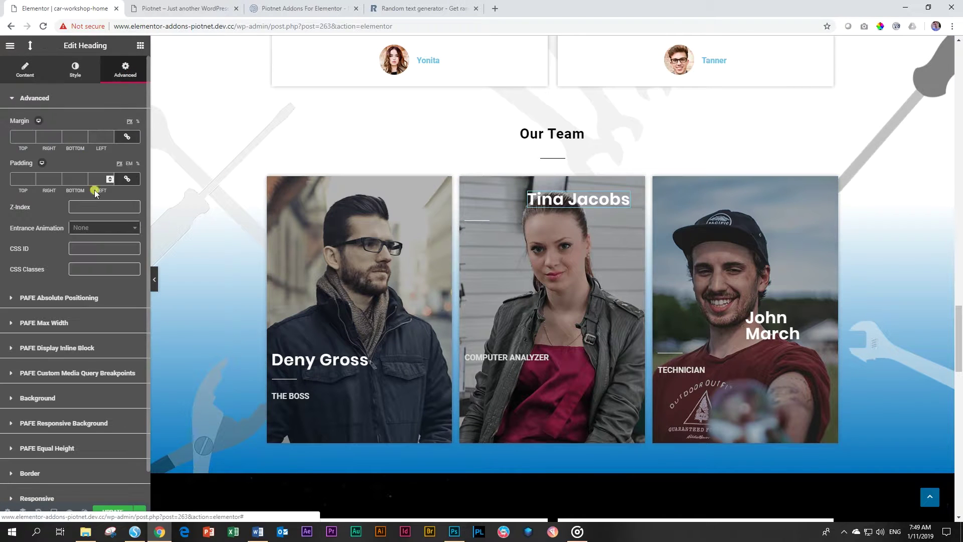
left_click(92, 298)
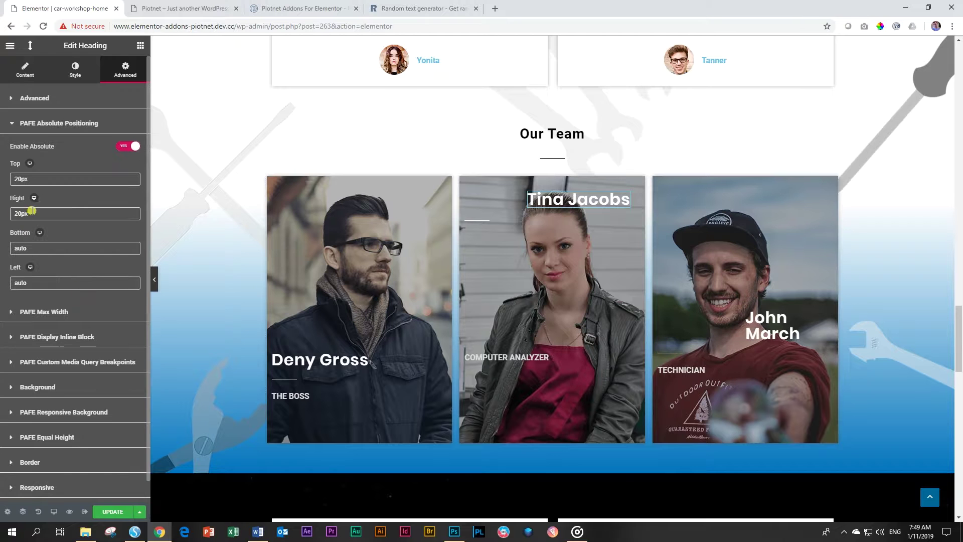
left_click(480, 222)
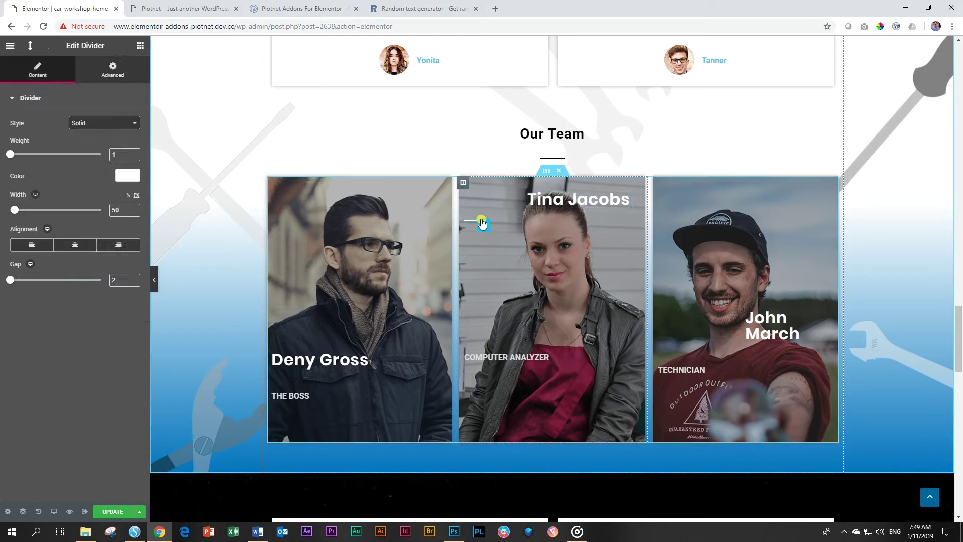
left_click(123, 74)
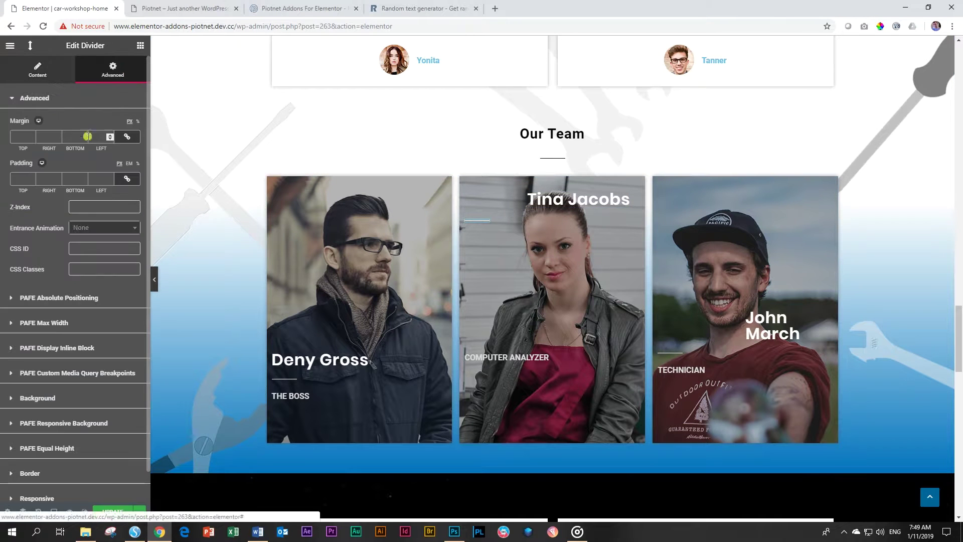
left_click(63, 298)
left_click_drag(45, 213, 2, 215)
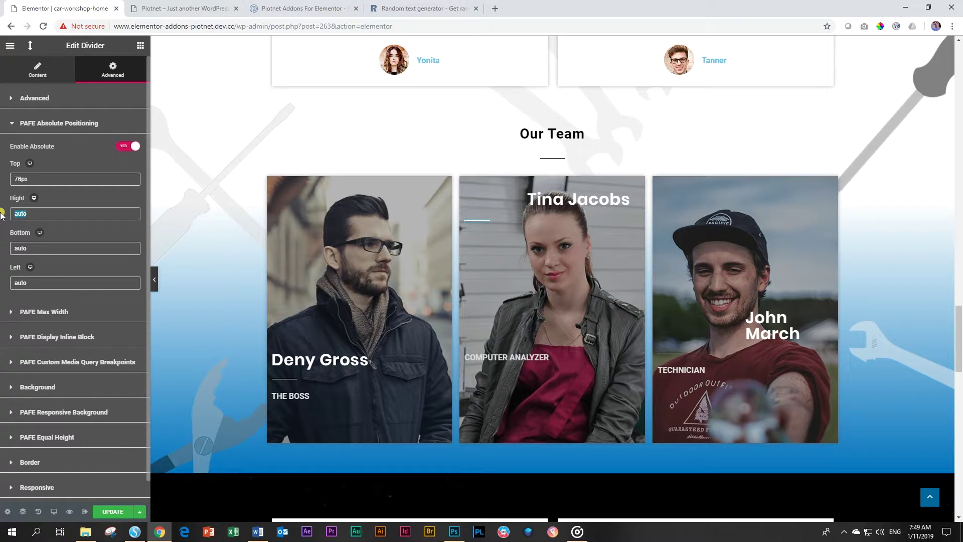
type("20px")
left_click(577, 239)
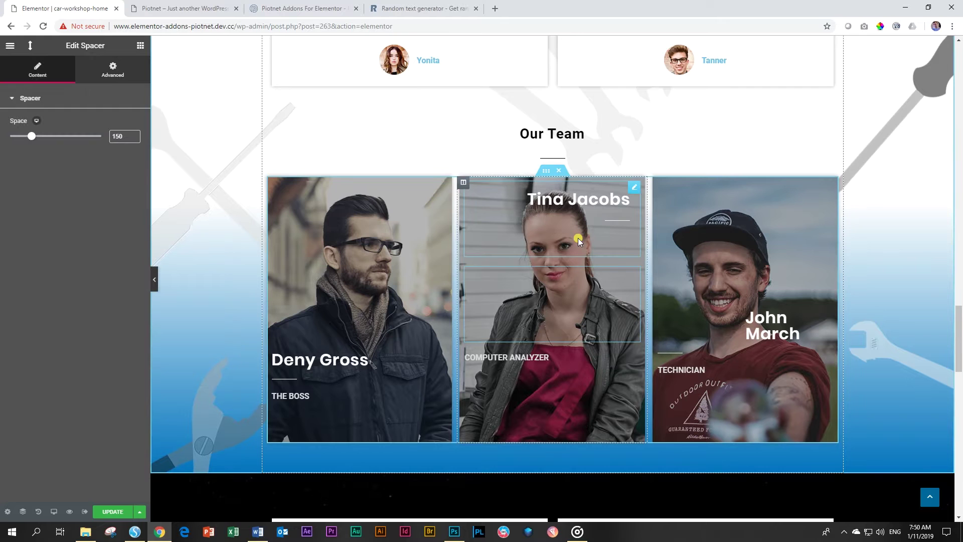